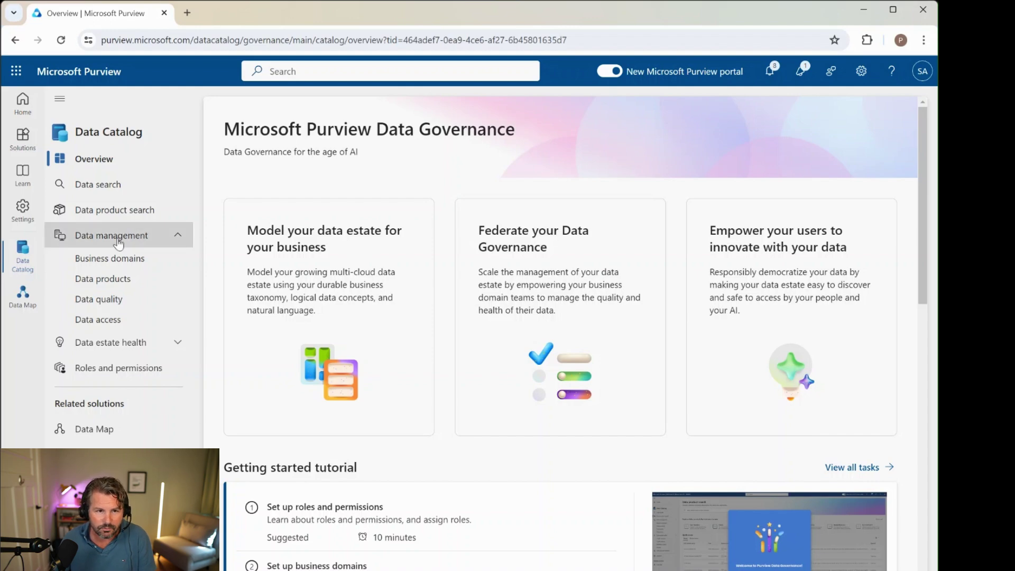
Open Data products under Data management to list Check-in info and Customer data product
left_click(109, 286)
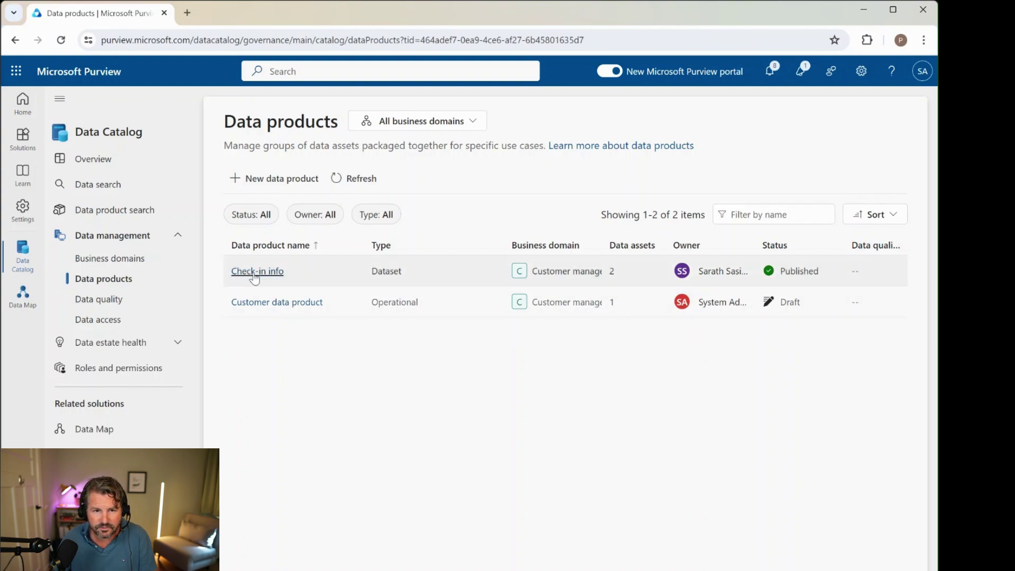
Open the Check-in info data product, review its 11 health actions, then close that list
left_click(254, 272)
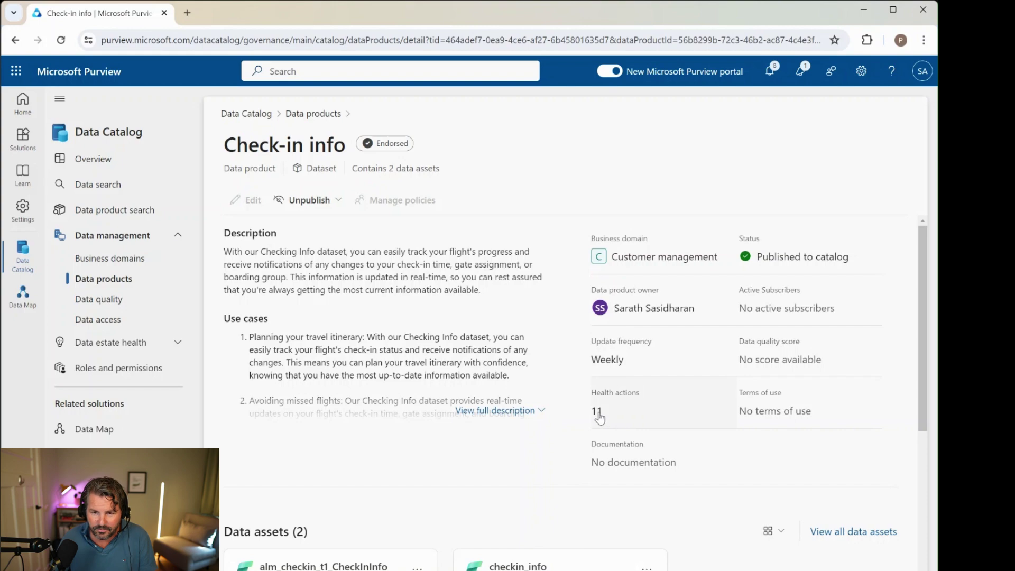
left_click(598, 413)
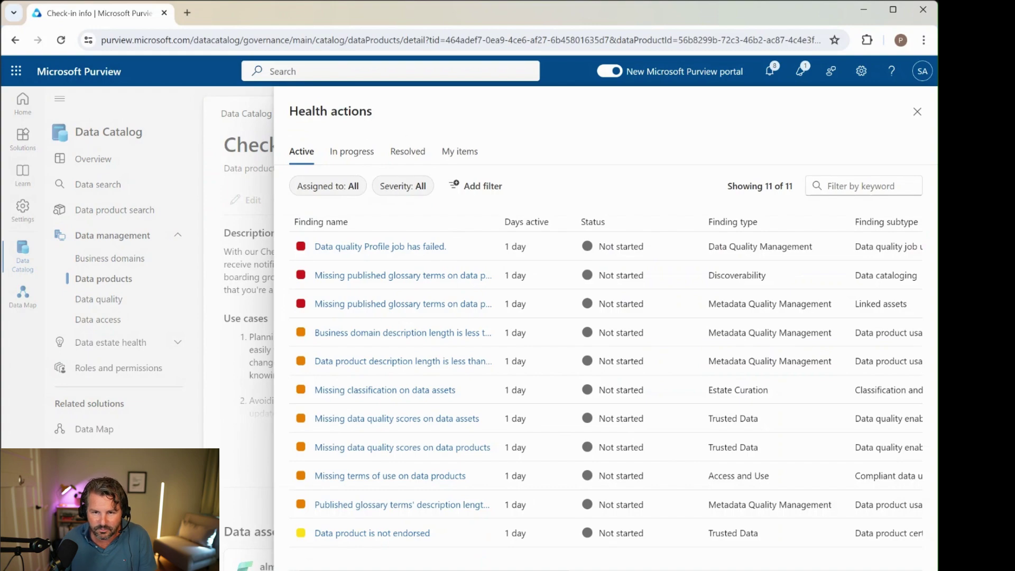
key("Escape")
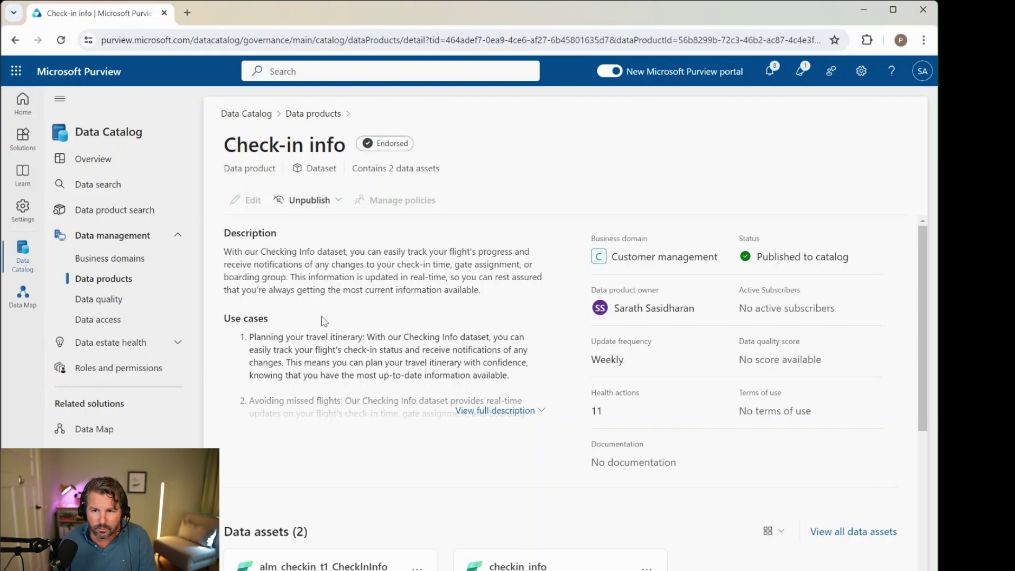
Open the Data product owner panel for Check-in info to see who owns it
mouse_move(652, 312)
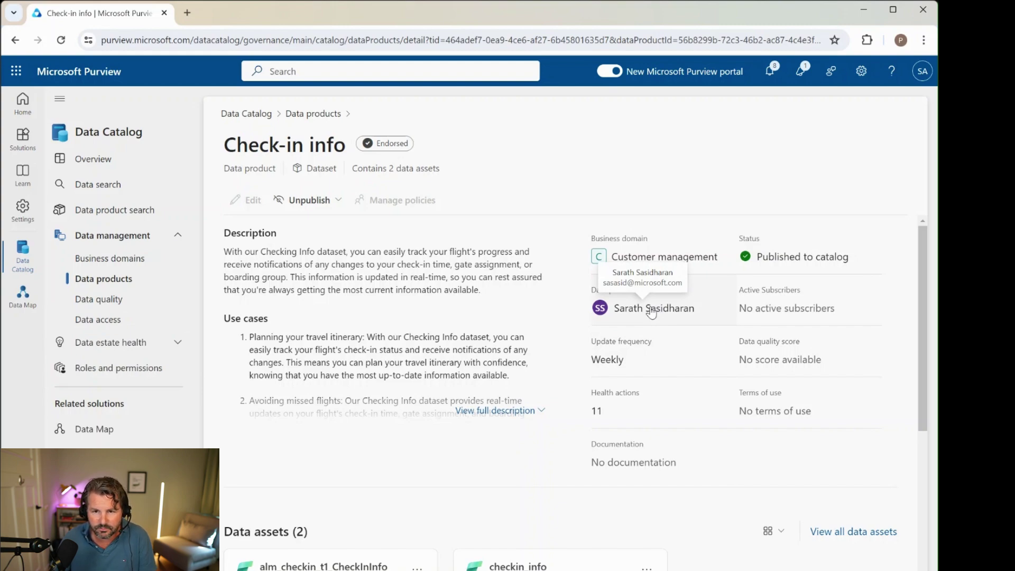
left_click(652, 311)
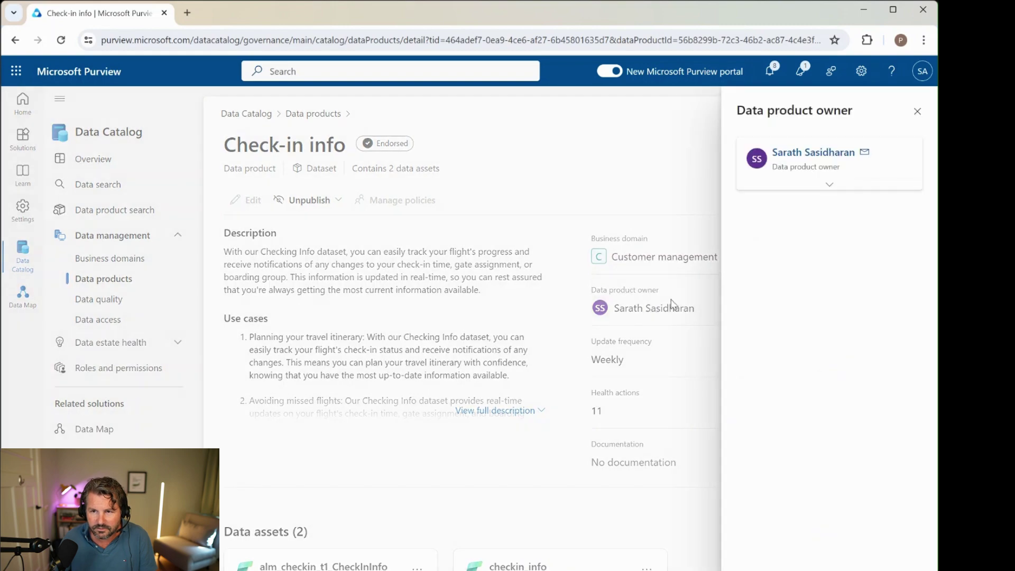
mouse_move(864, 159)
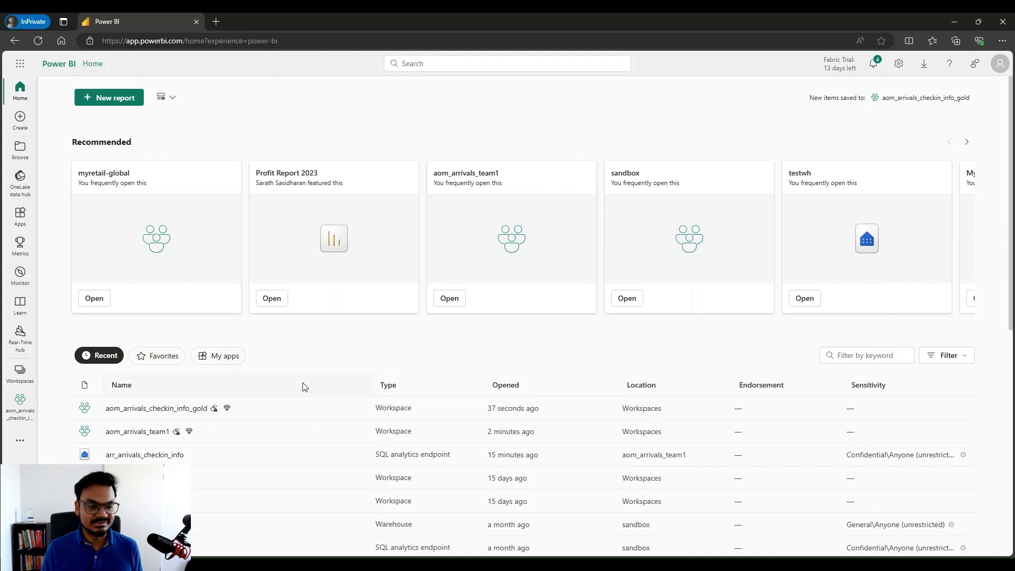
Switch to the aom_arrivals_team1 workspace from the Workspaces list
left_click(19, 374)
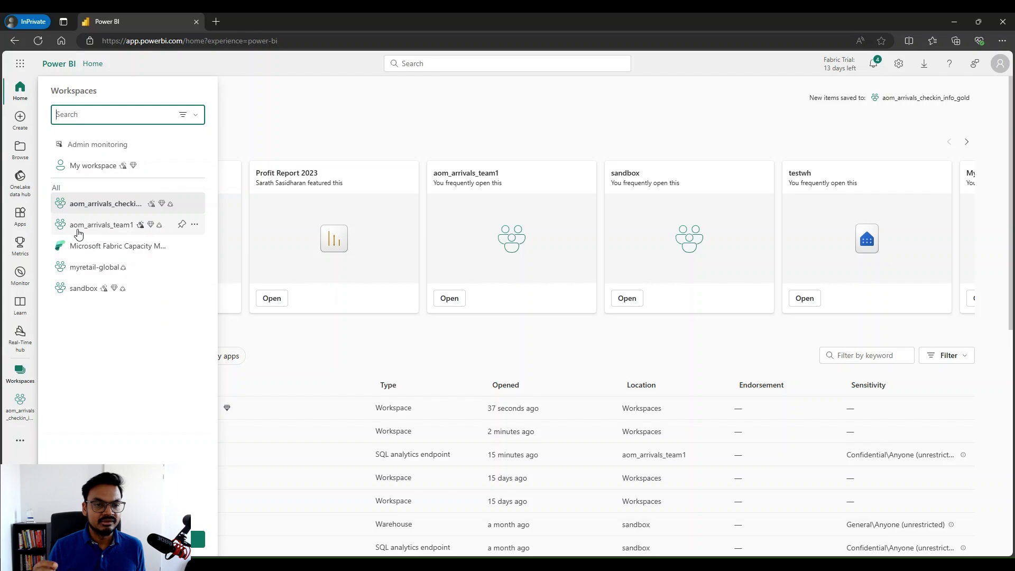
left_click(109, 231)
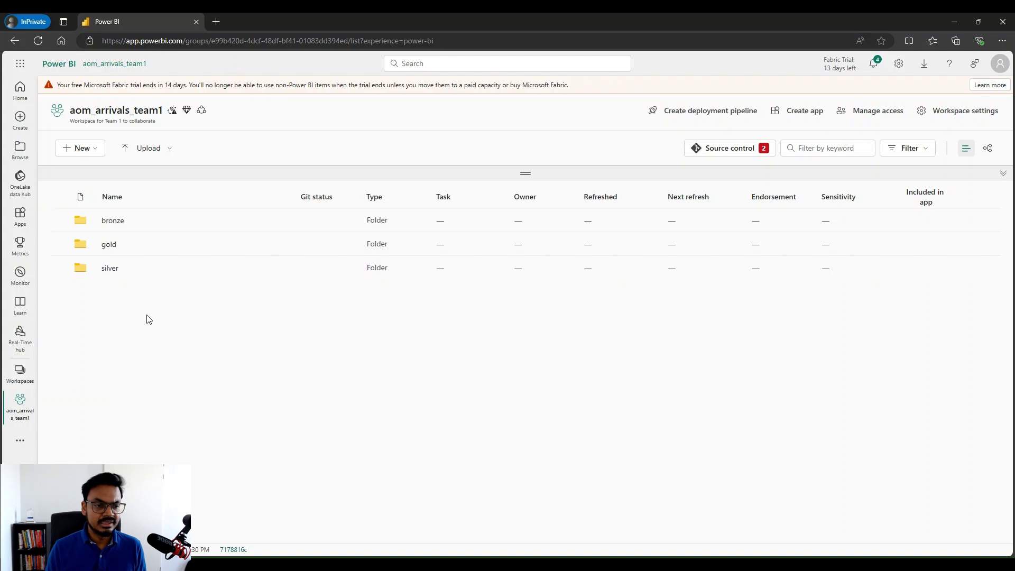
Navigate into gold > data-products > checkin-info to reach the arr_arrivals_checkin_info lakehouse
left_click(109, 245)
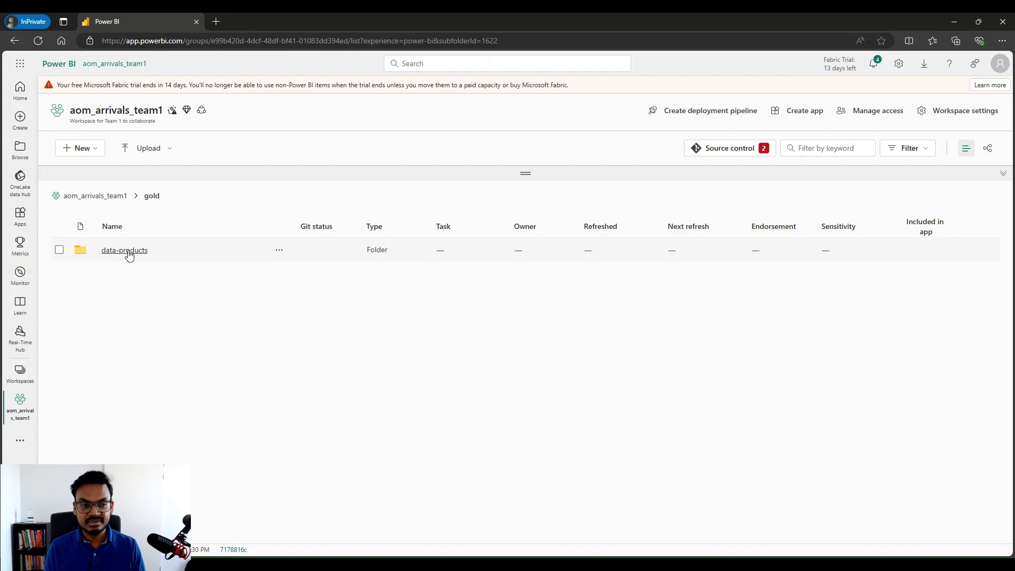
left_click(129, 253)
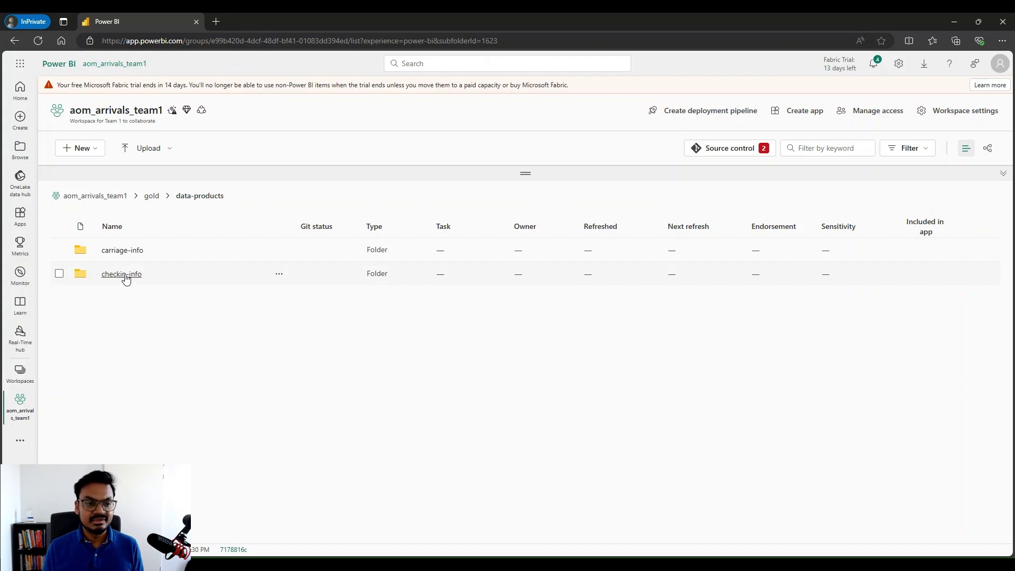
left_click(126, 279)
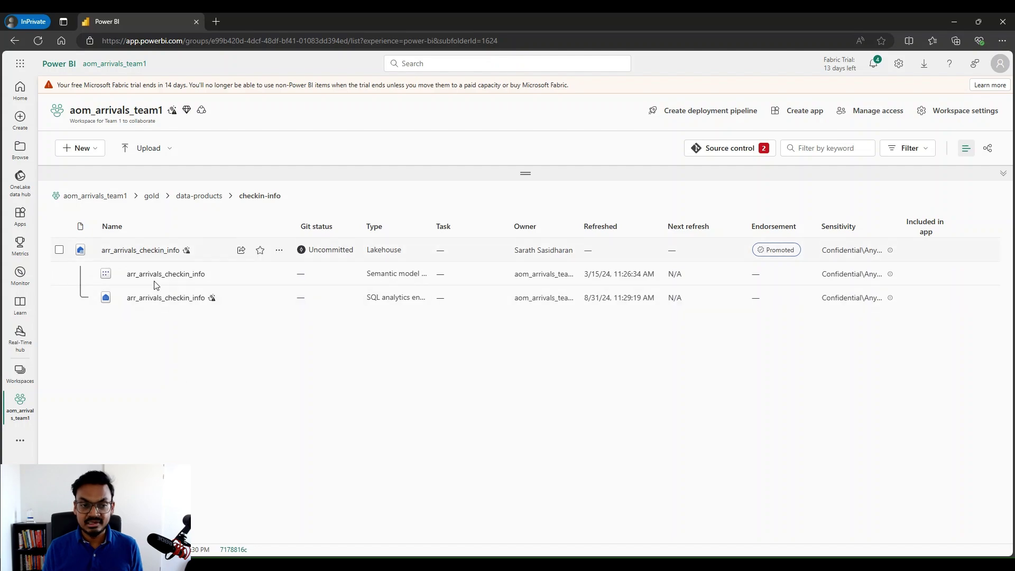
Start sharing arr_arrivals_checkin_info and add the consumer as recipient by searching their name
left_click(241, 253)
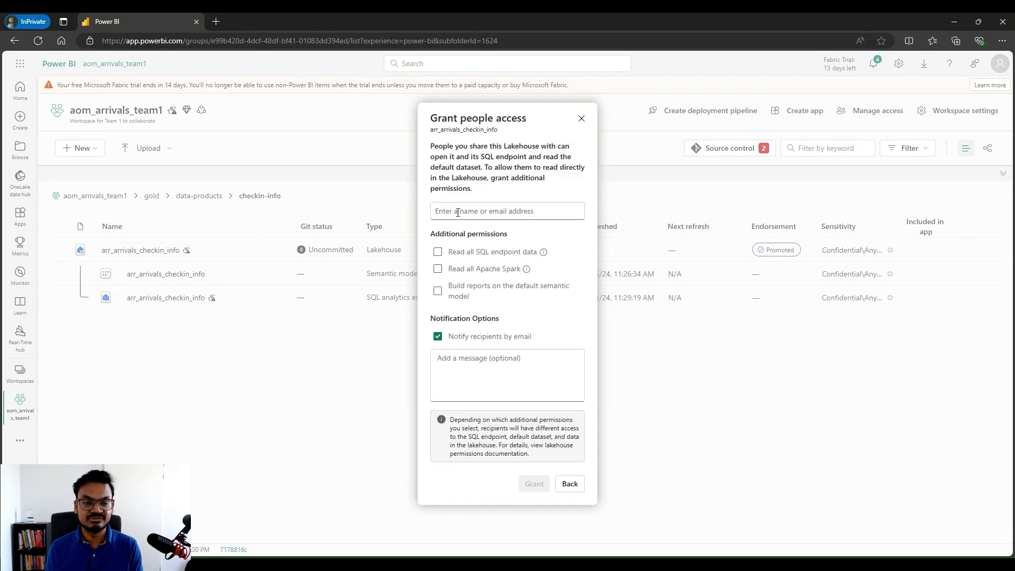
left_click(458, 212)
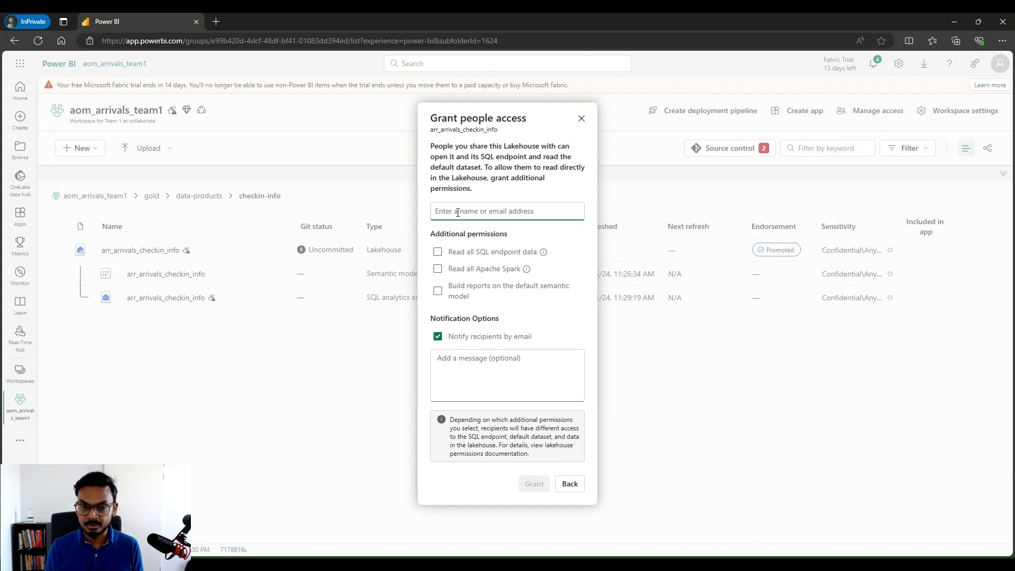
type("piet")
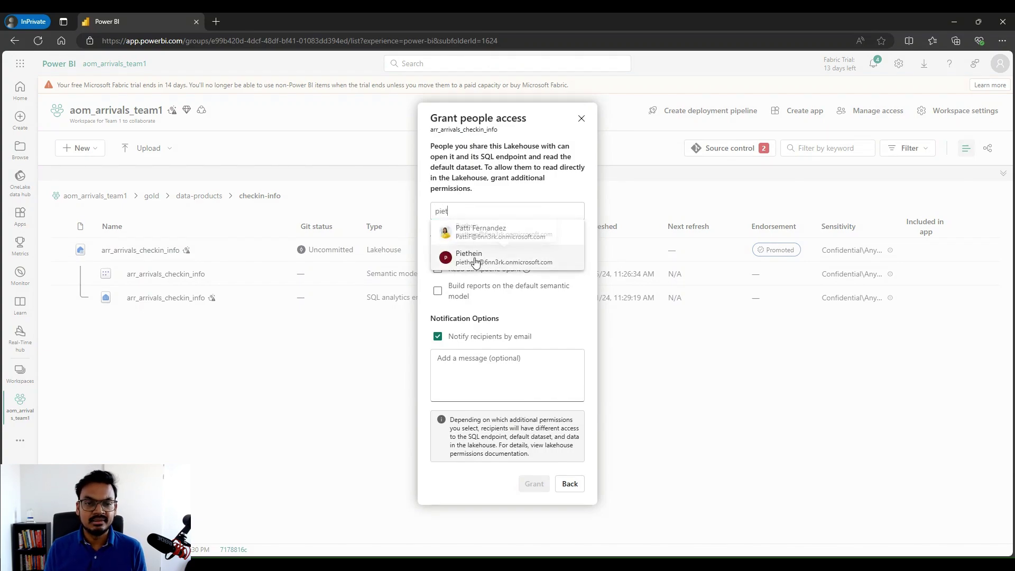
left_click(476, 259)
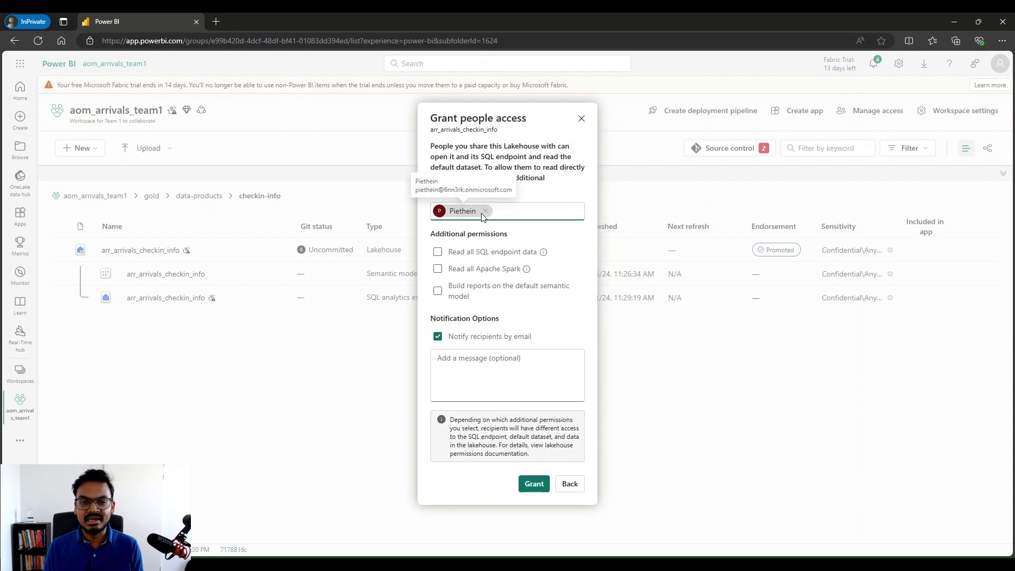
left_click_drag(430, 146, 483, 171)
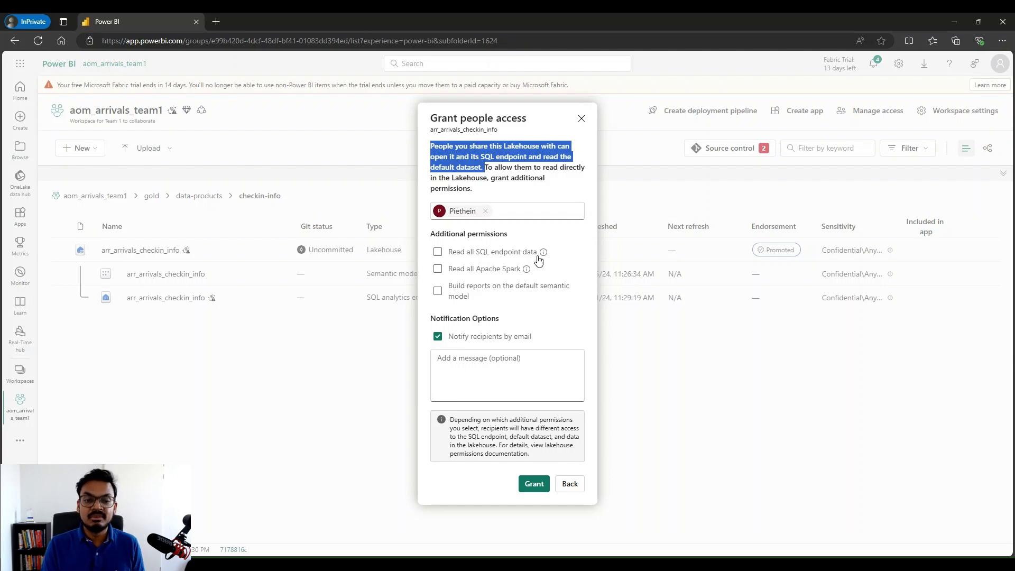
Add the notification message 'You can Connect to the SQL Endpoint' for the recipient
left_click(527, 193)
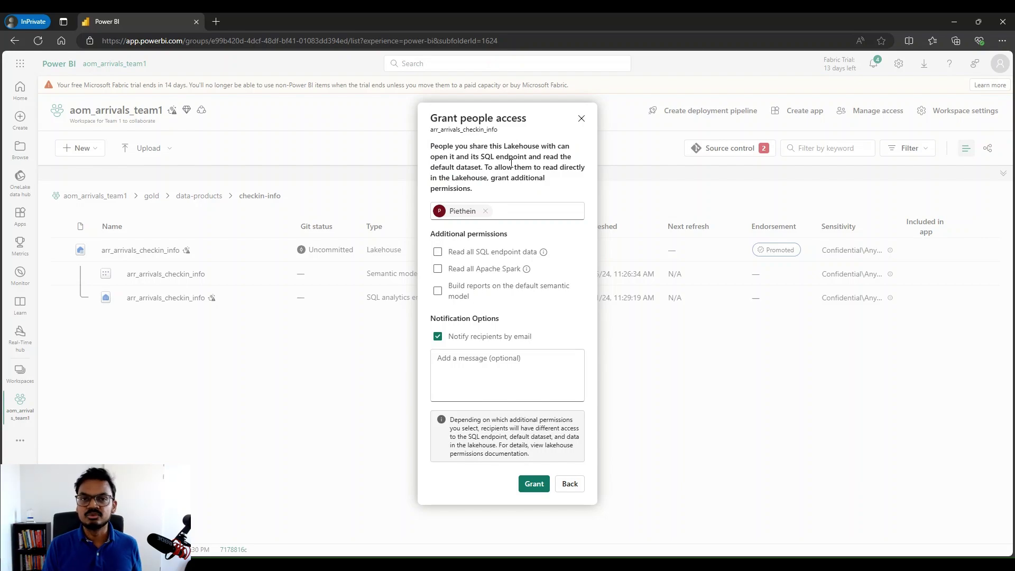
left_click(463, 367)
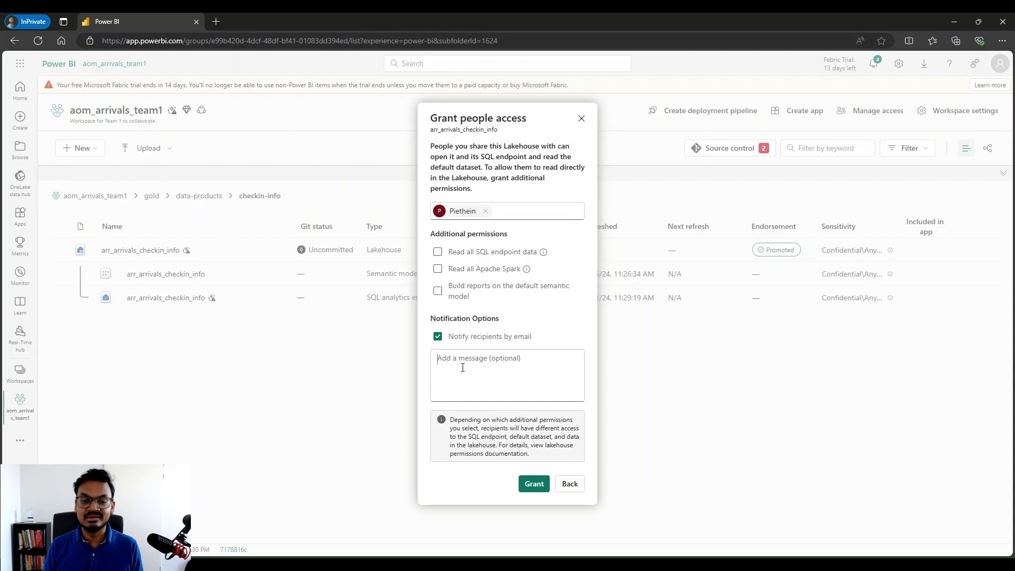
type("You can ")
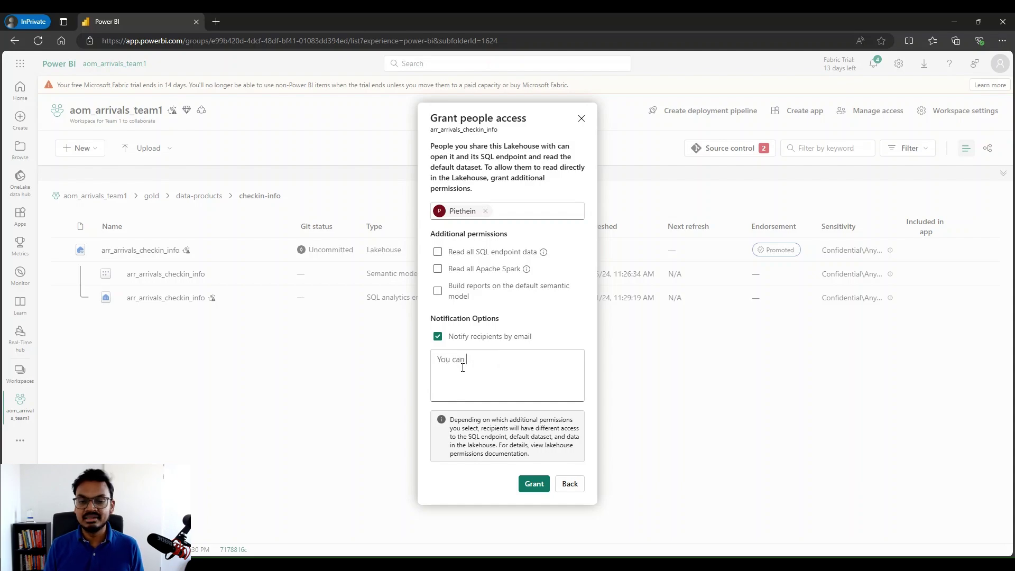
type("Connect to t")
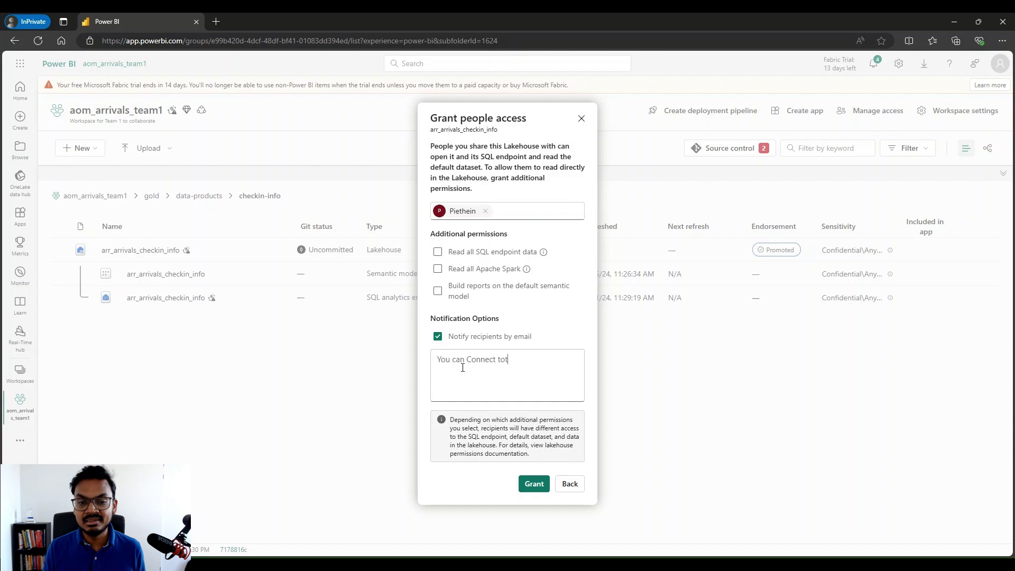
type("he SQL ")
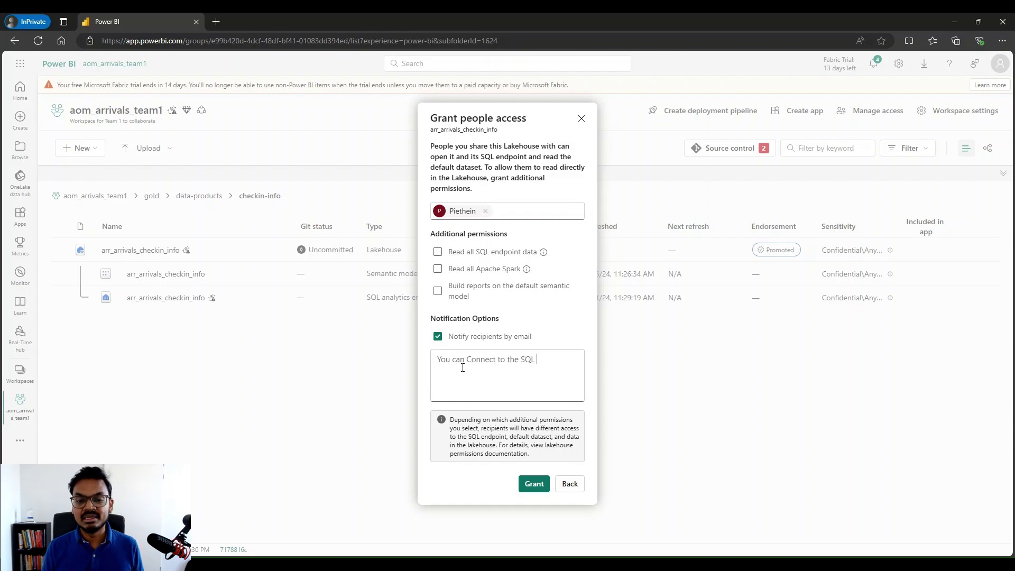
type("Endpoint")
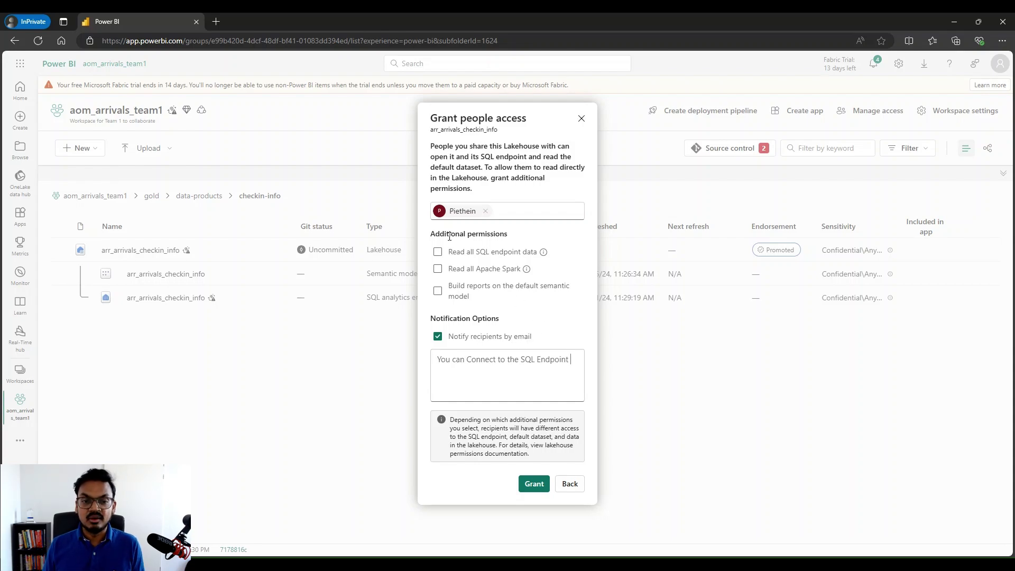
left_click_drag(430, 234, 507, 238)
left_click(508, 238)
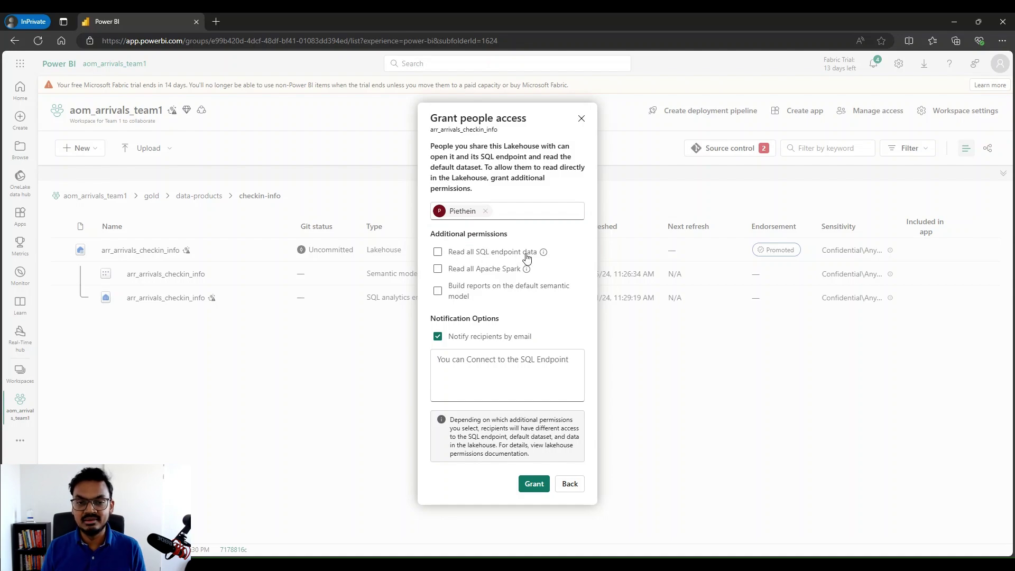
Leave Spark read and report-building permissions unchecked, grant access, and dismiss the confirmation
mouse_move(543, 256)
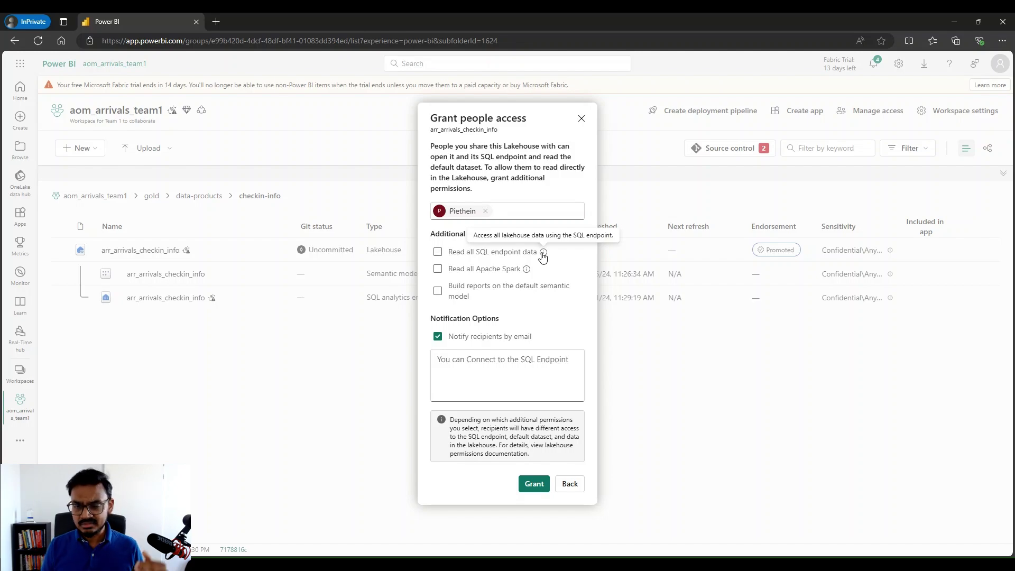
left_click(438, 270)
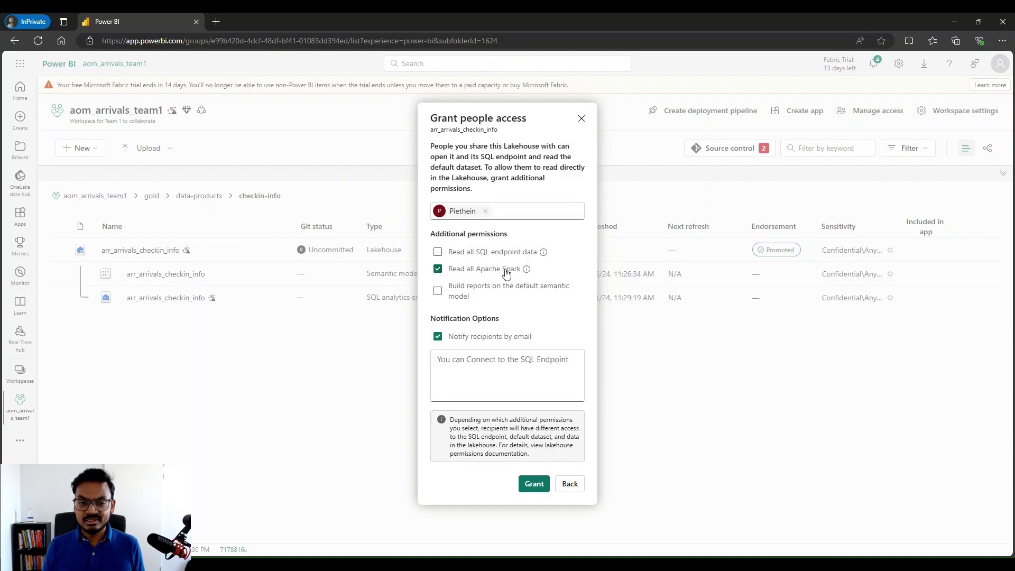
left_click(438, 270)
mouse_move(527, 272)
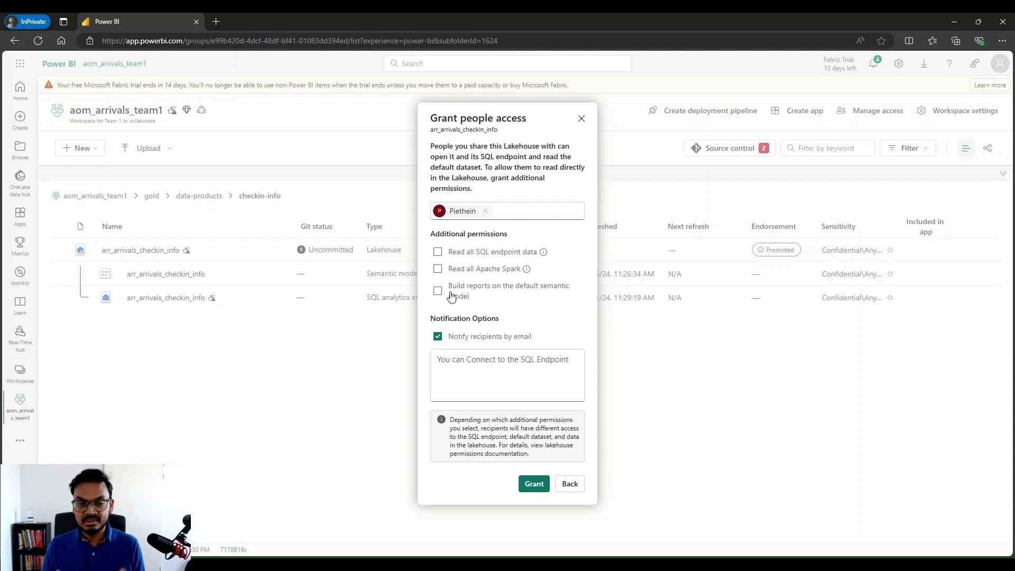
left_click(441, 293)
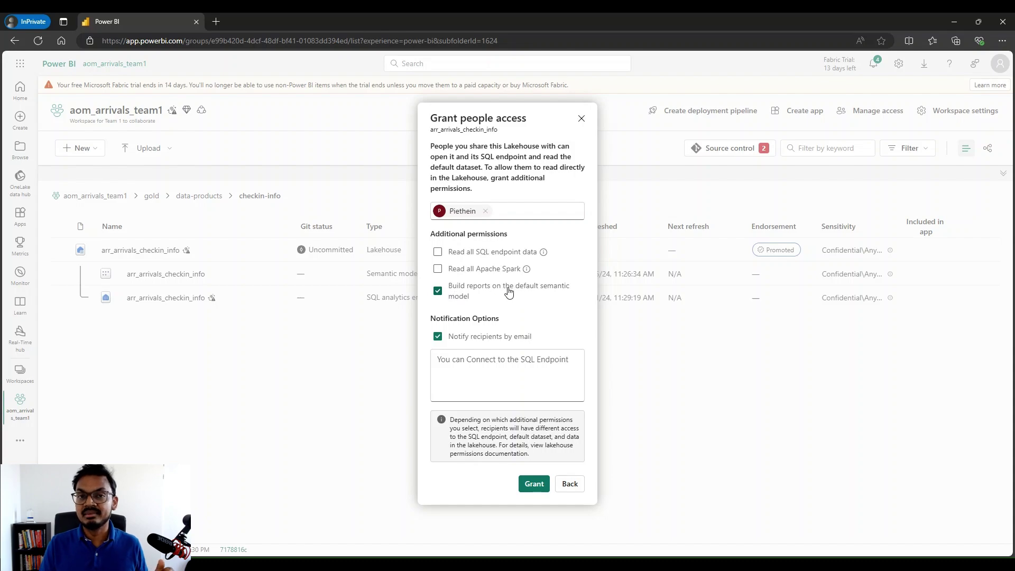
left_click(438, 291)
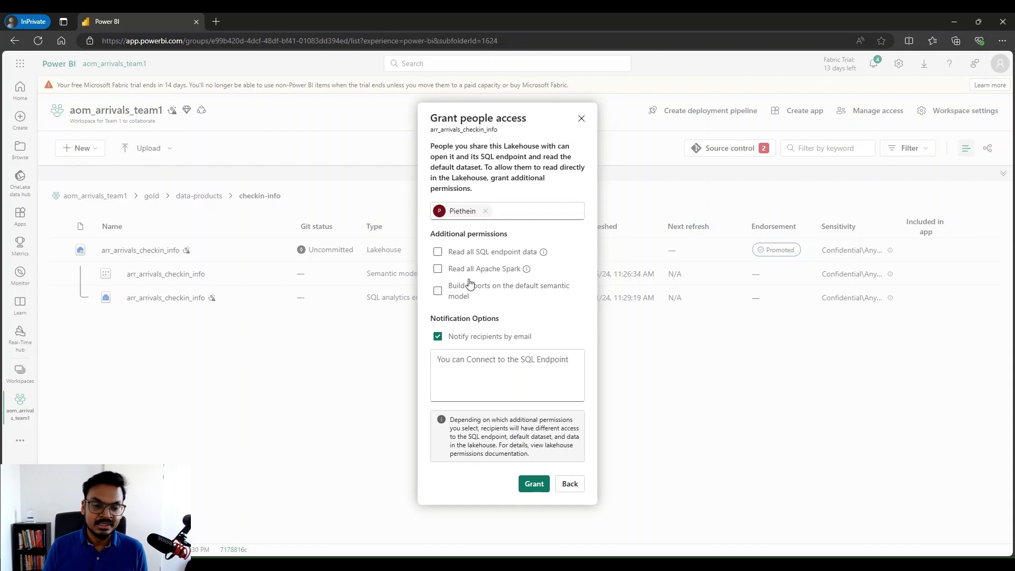
left_click(535, 485)
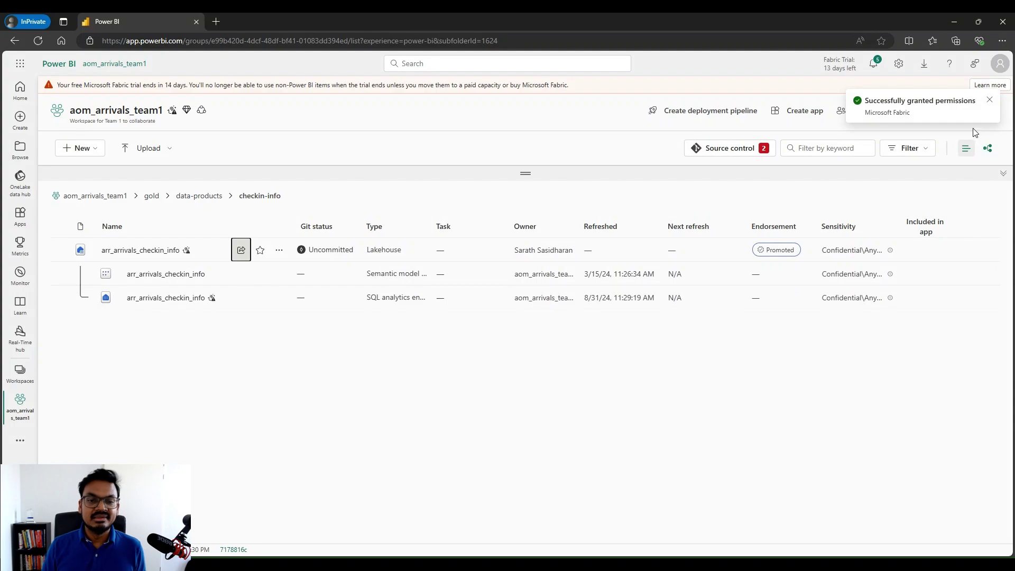
left_click(991, 101)
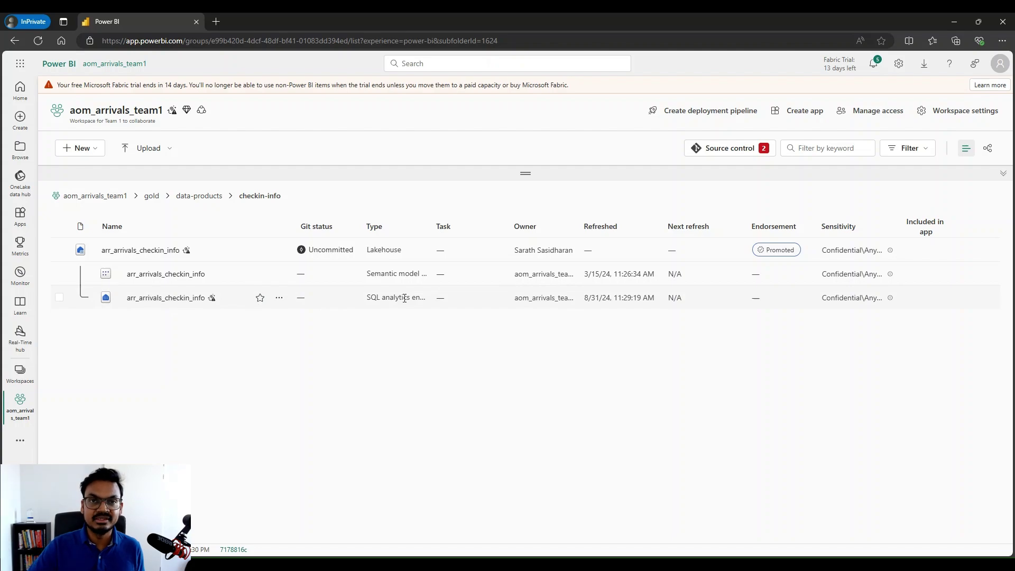
Open the arr_arrivals_checkin_info SQL analytics endpoint and start a blank SQL query 1
left_click(182, 300)
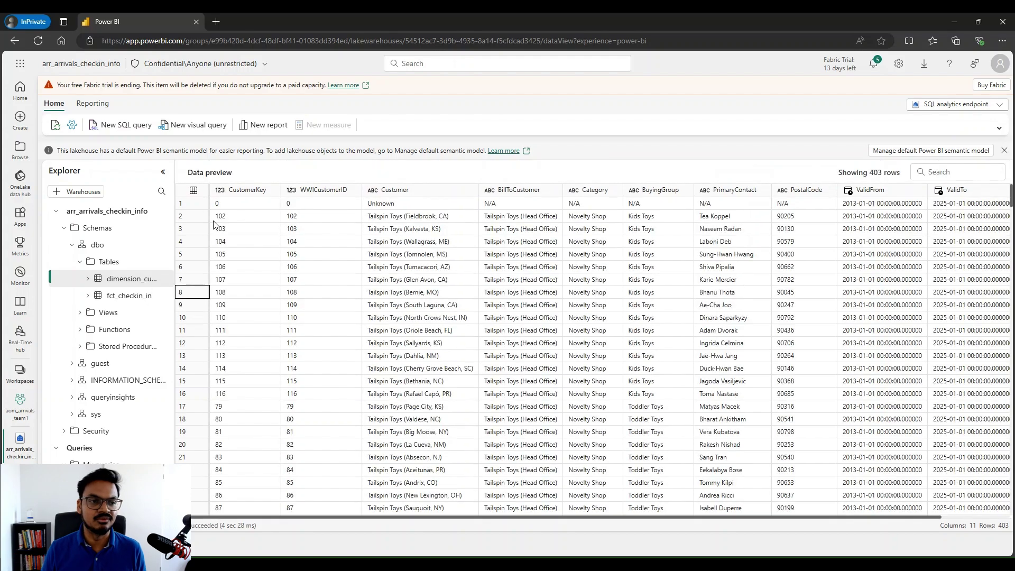
left_click(126, 129)
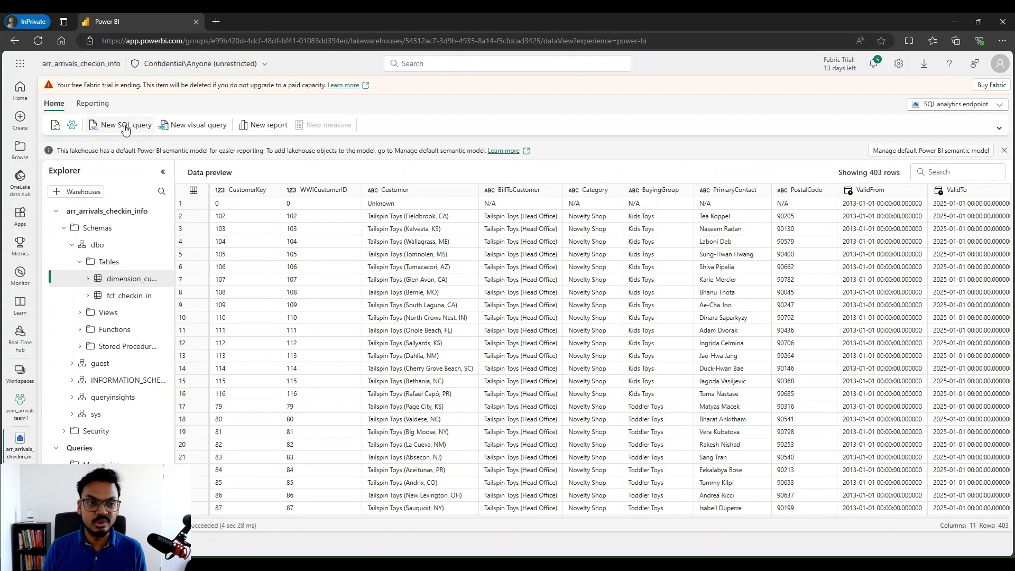
left_click(126, 130)
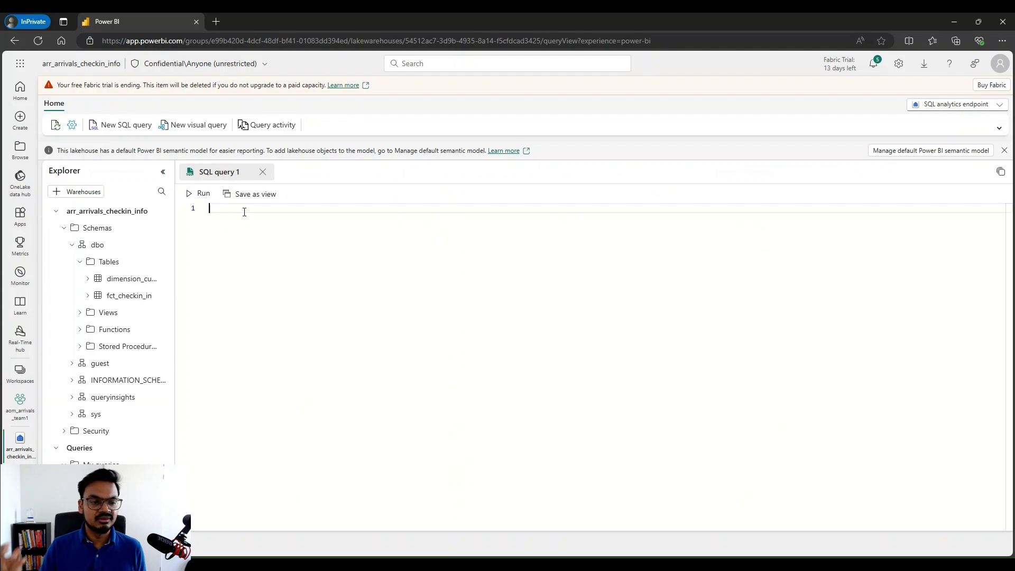
Write a GRANT SELECT on fct_checkin_in statement for the consumer's account, fixing the table-name typo
type("grant select ")
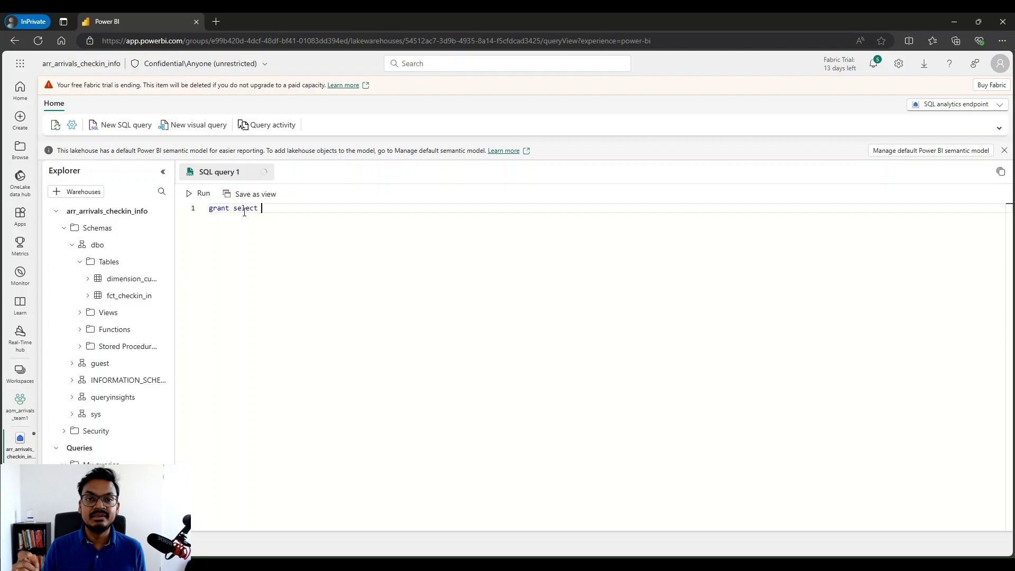
type("on")
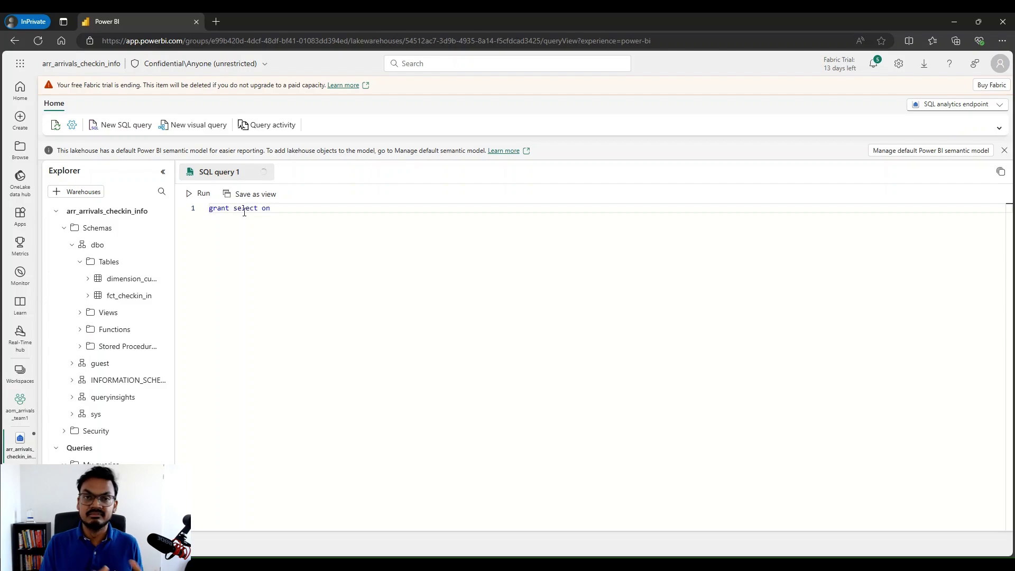
type(" fct_")
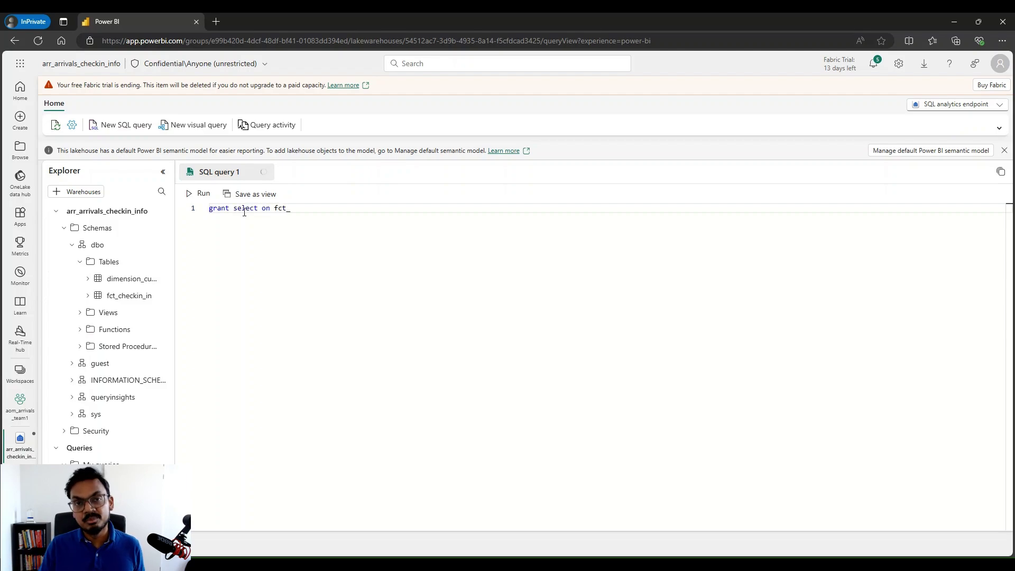
type("checking")
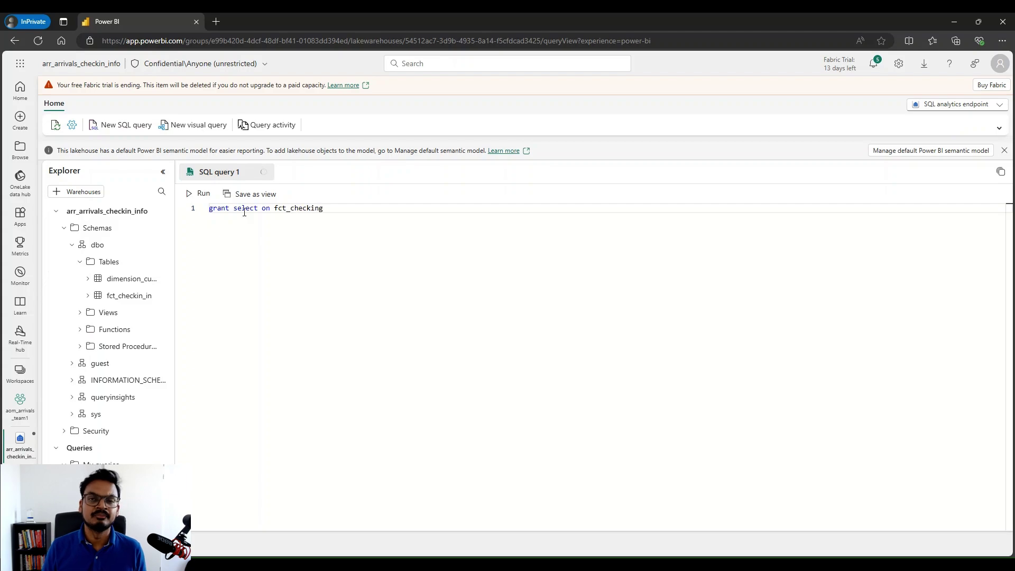
key("BackSpace")
type("_in to")
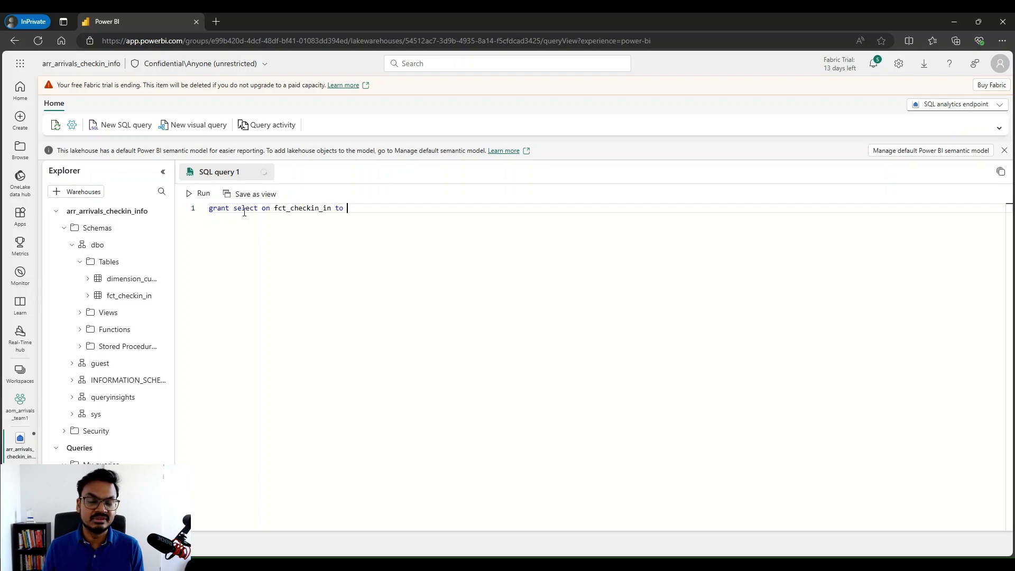
type(" [")
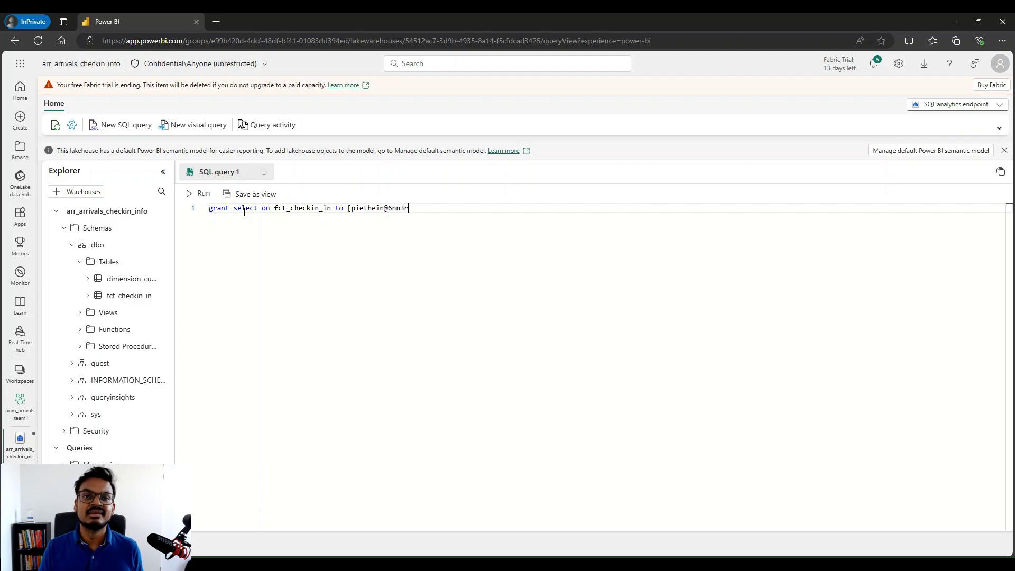
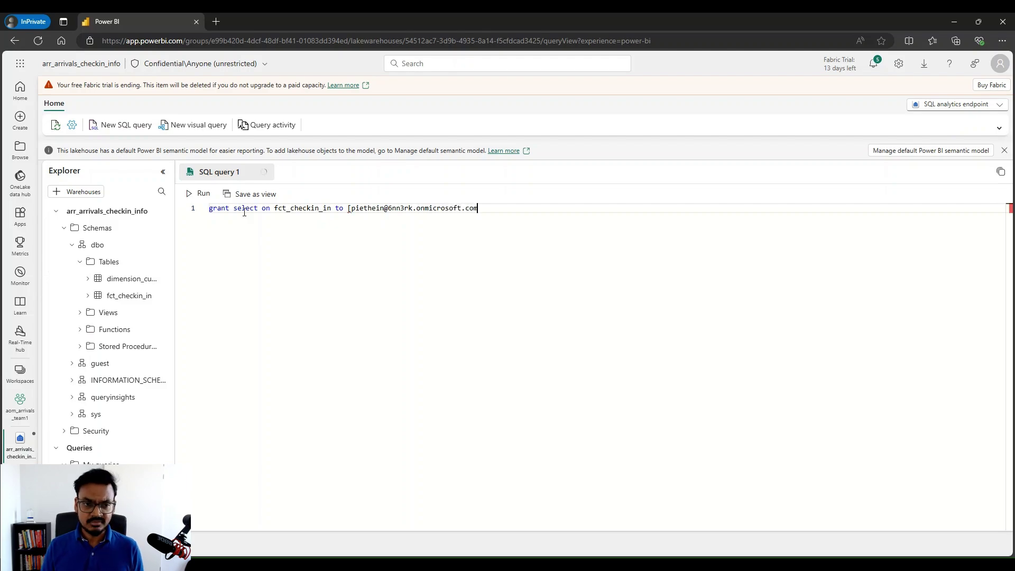
left_click(224, 209)
key("End")
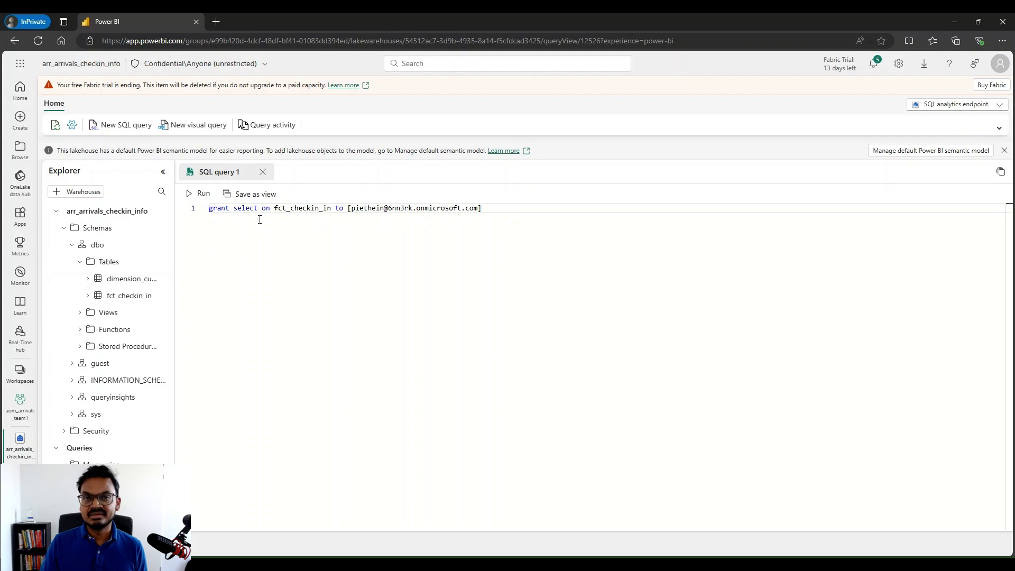
Run the selected fct_checkin_in grant statement successfully, then open the workspaces list
left_click_drag(483, 209, 207, 210)
left_click(200, 194)
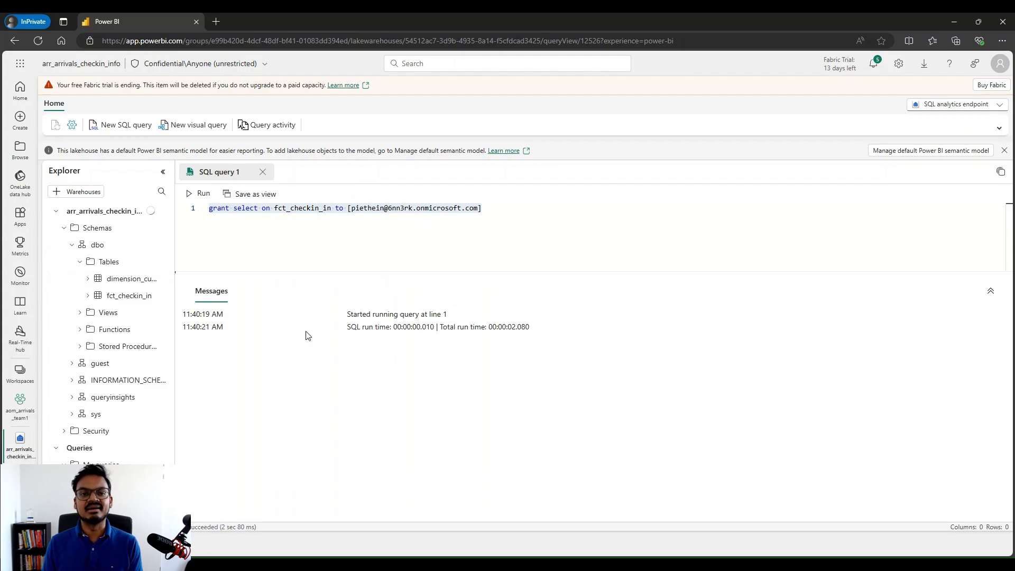
left_click(323, 223)
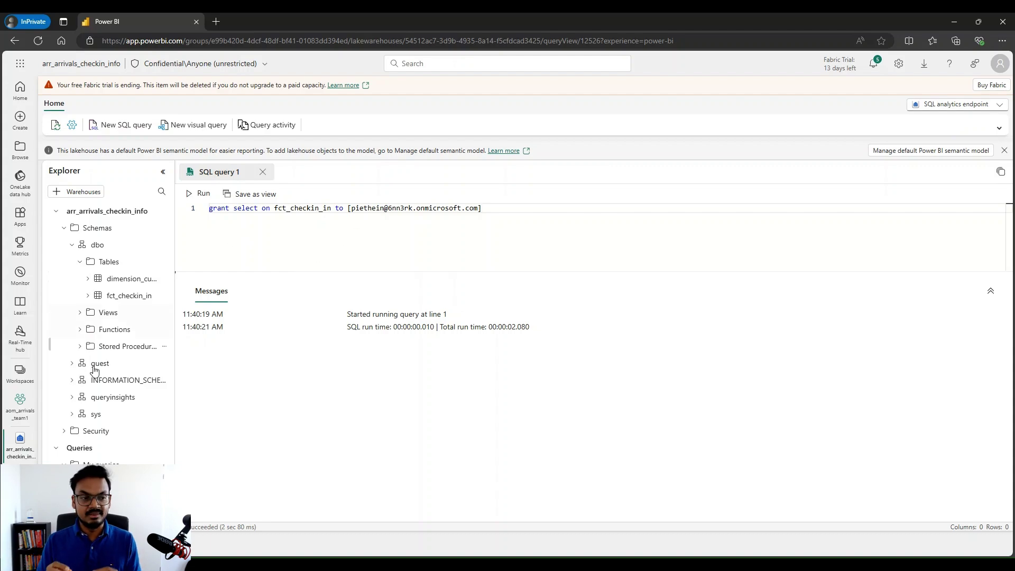
left_click(20, 372)
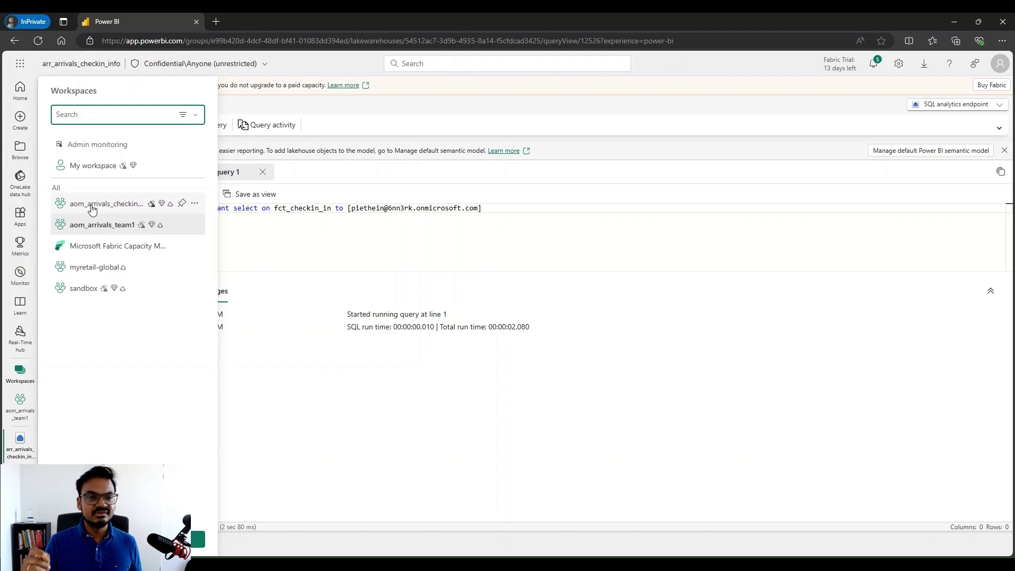
Move the checkin_info lakehouse and its two related items into the checkin_info folder
left_click(92, 206)
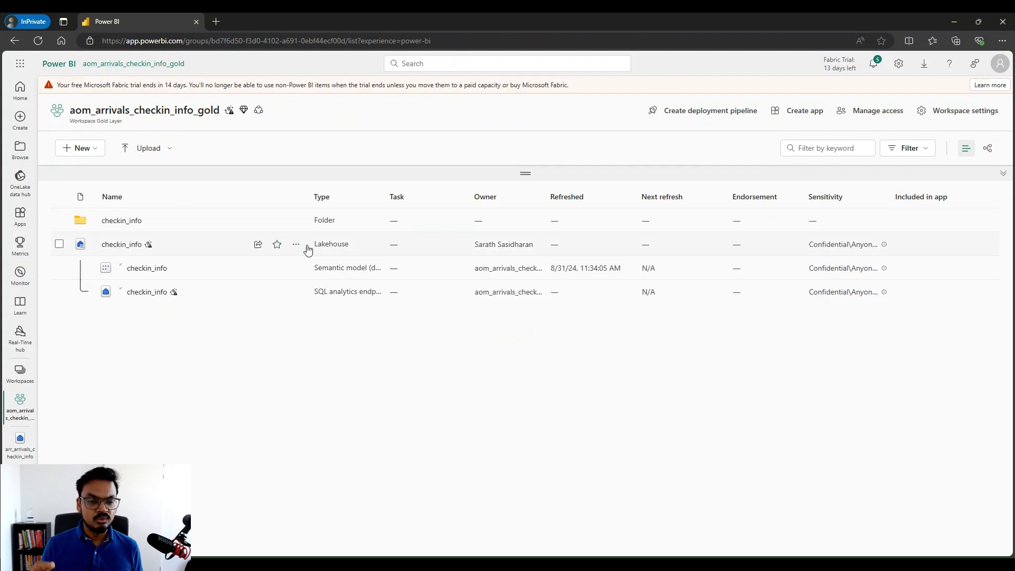
left_click(295, 244)
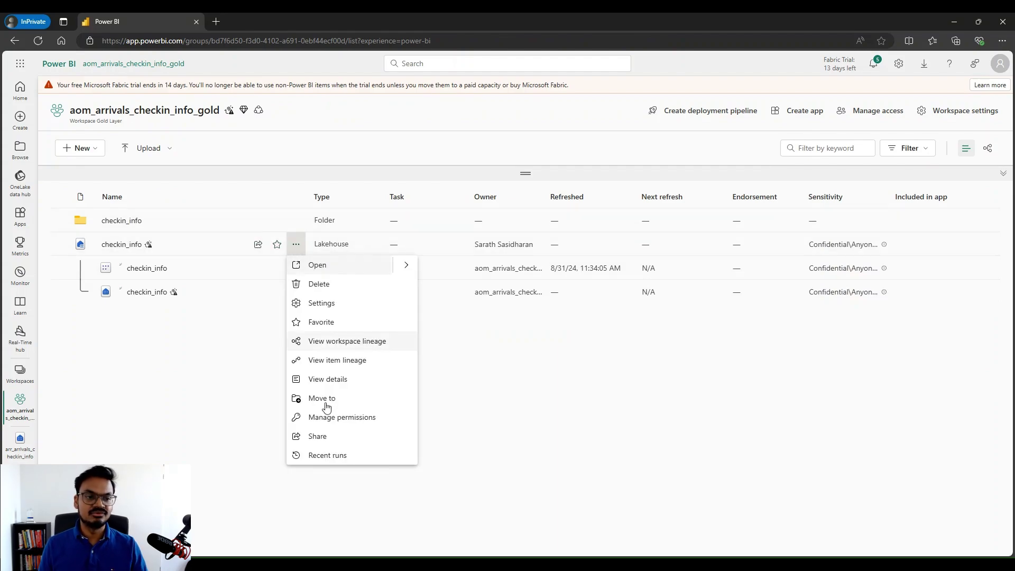
key("Escape")
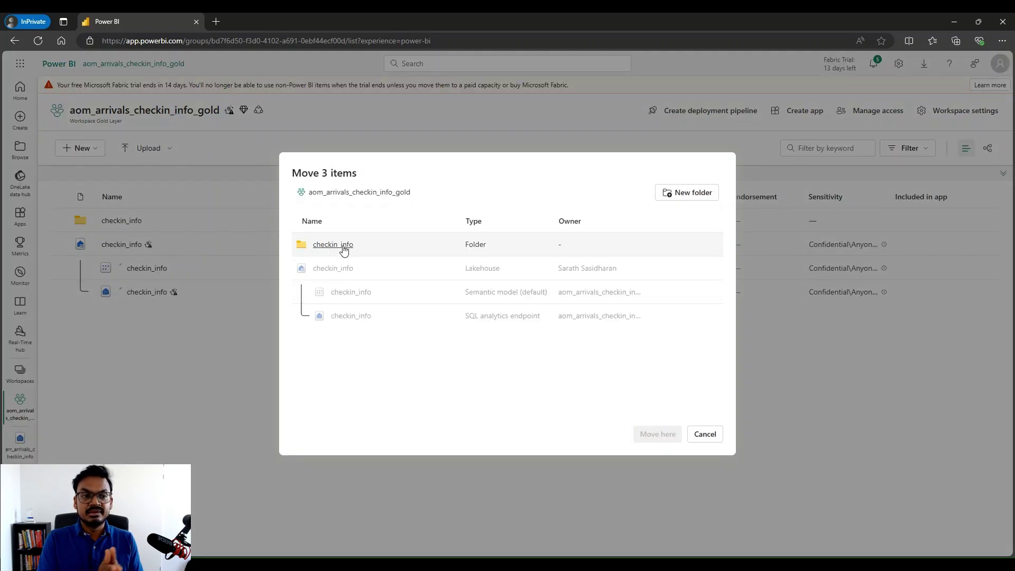
left_click(343, 249)
left_click(655, 436)
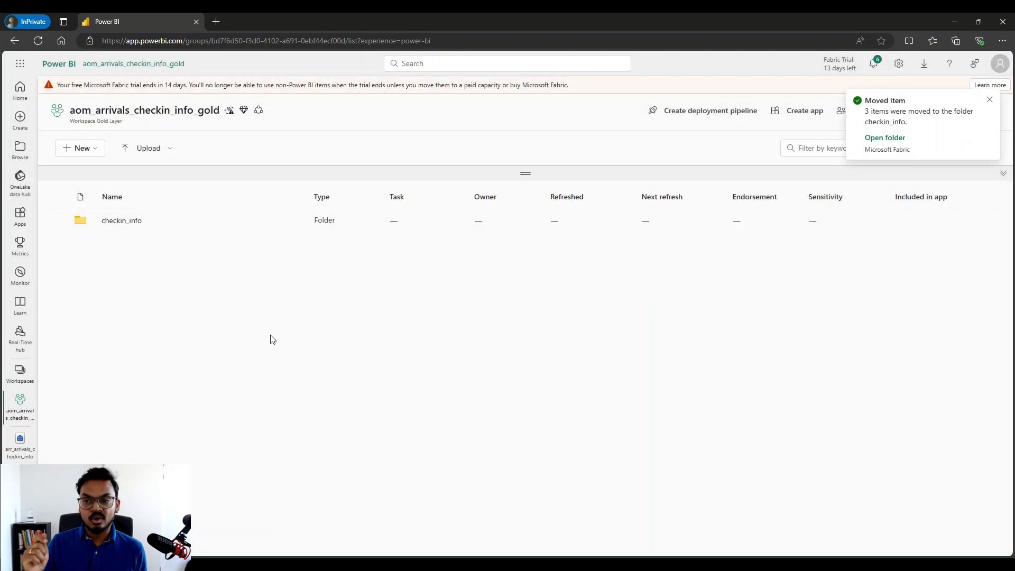
left_click(989, 101)
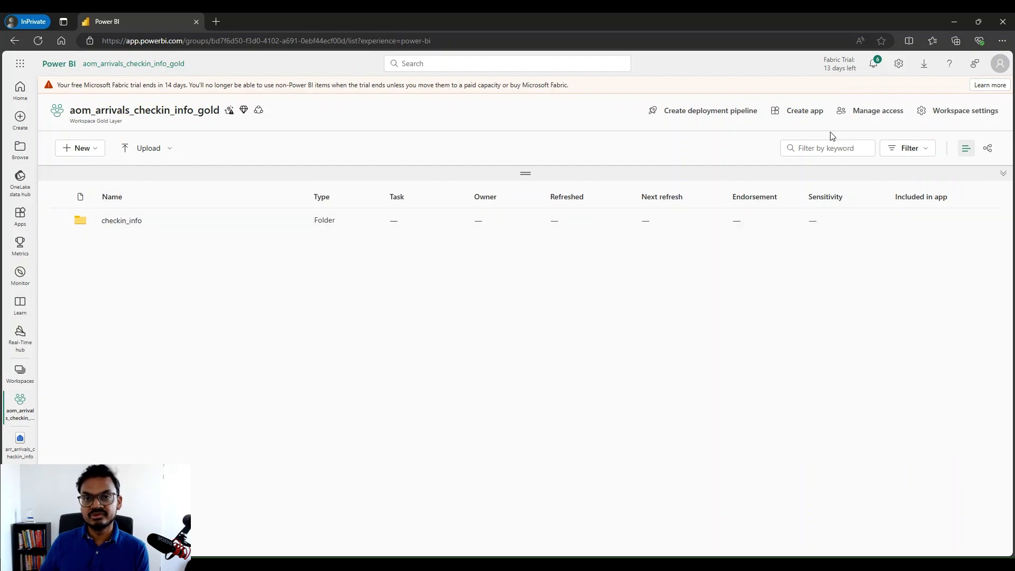
Add the consumer to the gold workspace with the Viewer role, then close the Manage access pane
left_click(875, 111)
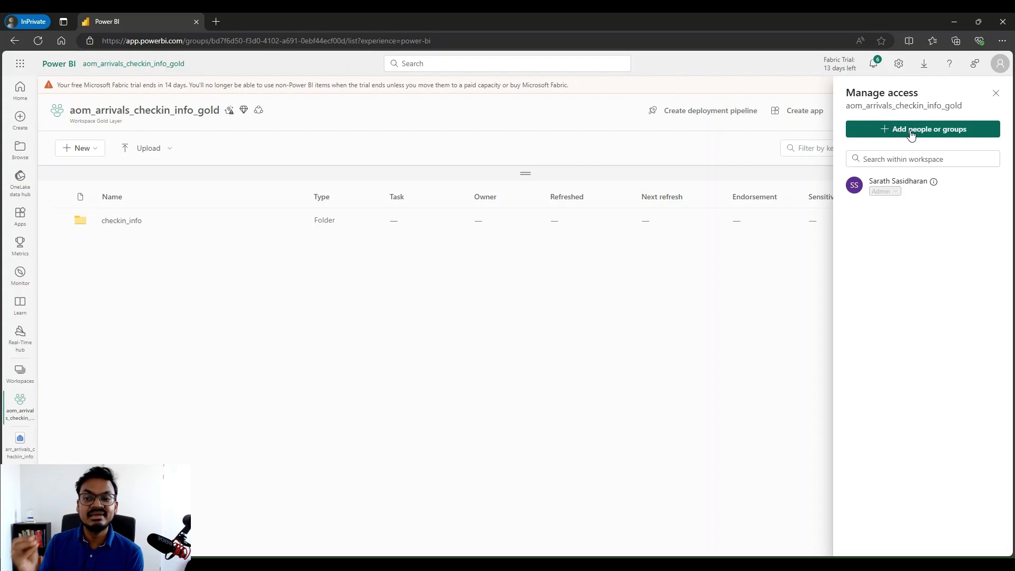
left_click(911, 130)
left_click(887, 176)
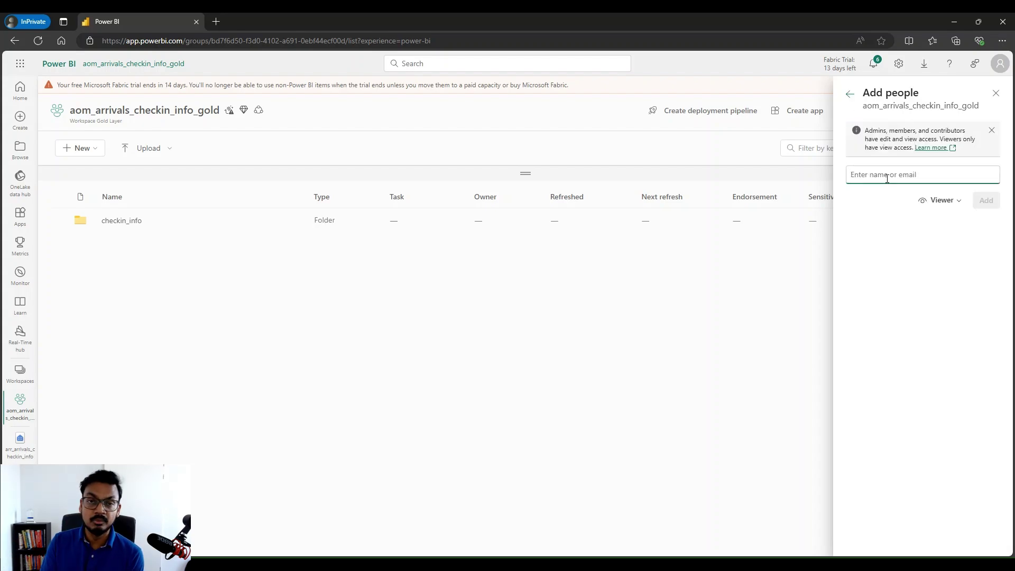
type("piet")
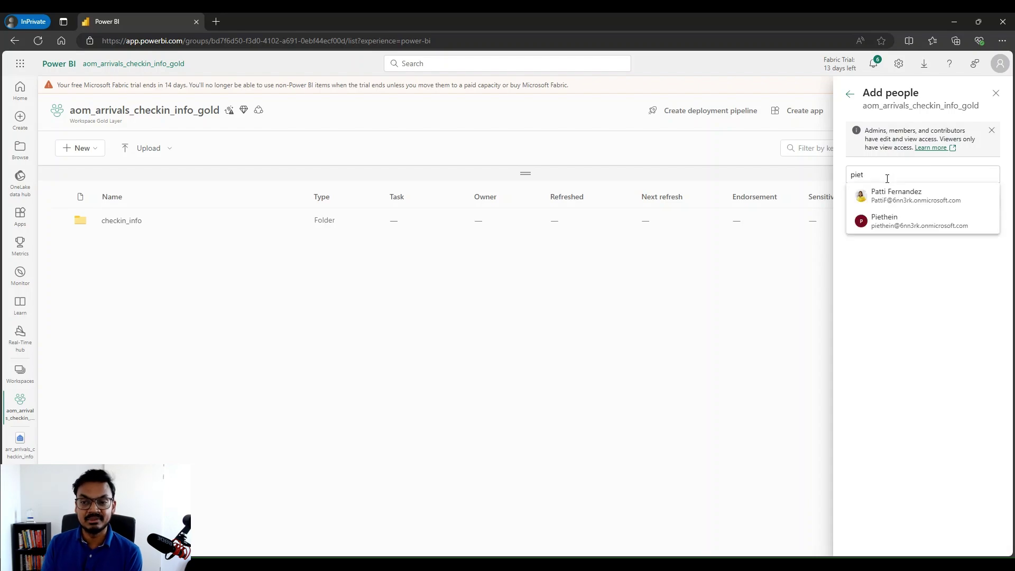
left_click(891, 225)
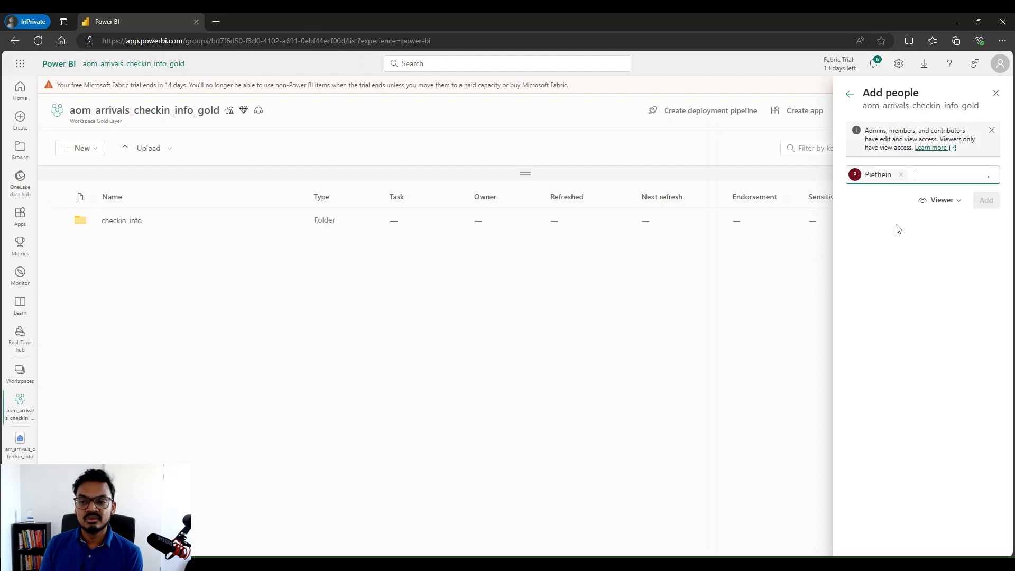
left_click(945, 200)
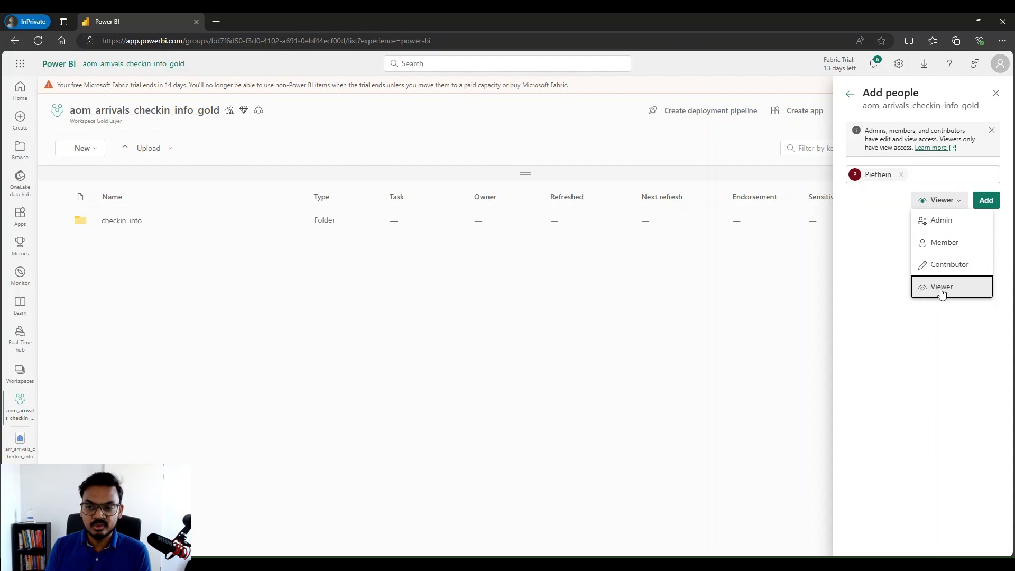
left_click(942, 289)
left_click(987, 200)
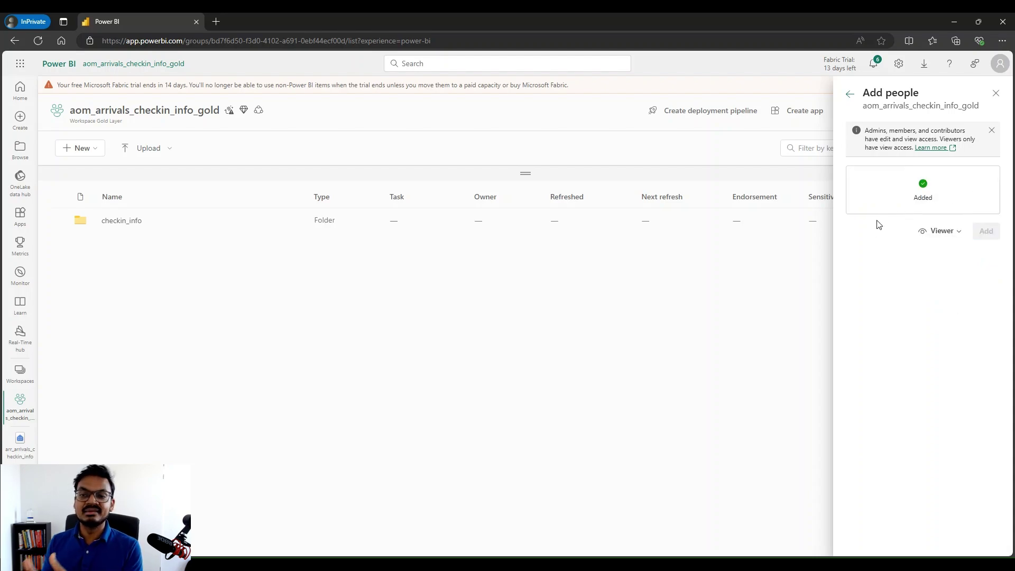
left_click(849, 95)
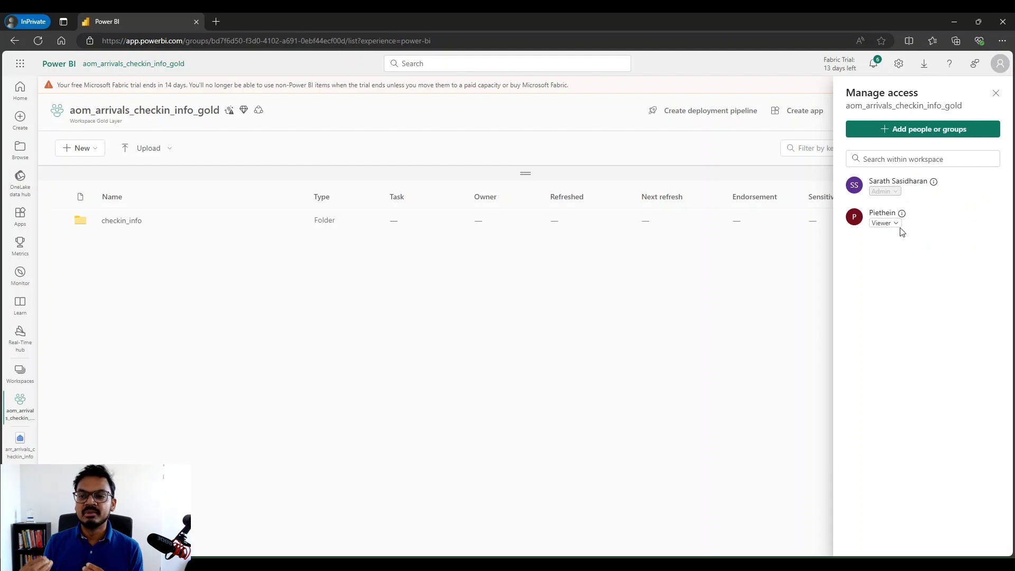
left_click(995, 95)
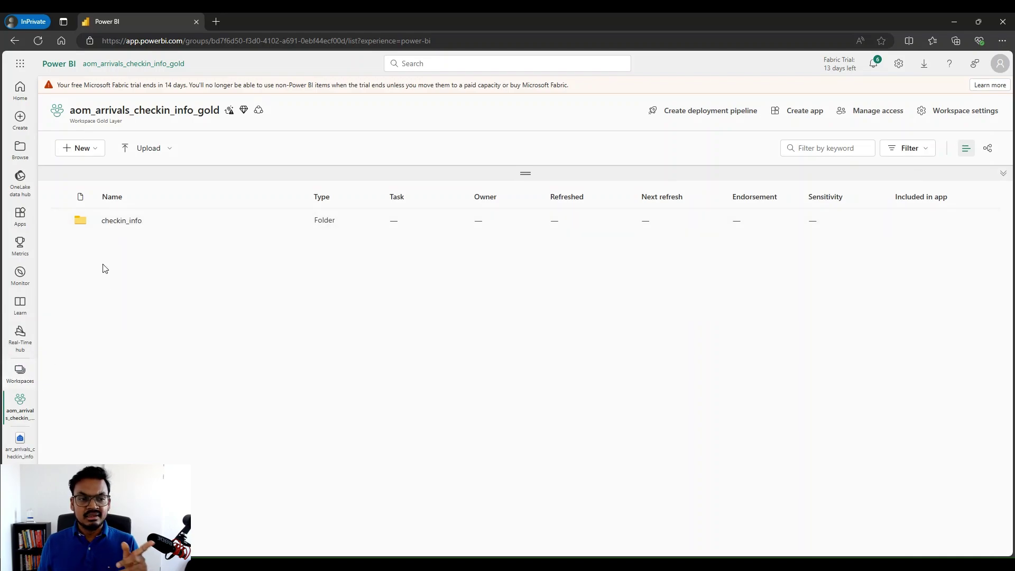
Open the checkin_info folder showing lakehouse, semantic model and SQL endpoint, then bring up Settings
left_click(122, 222)
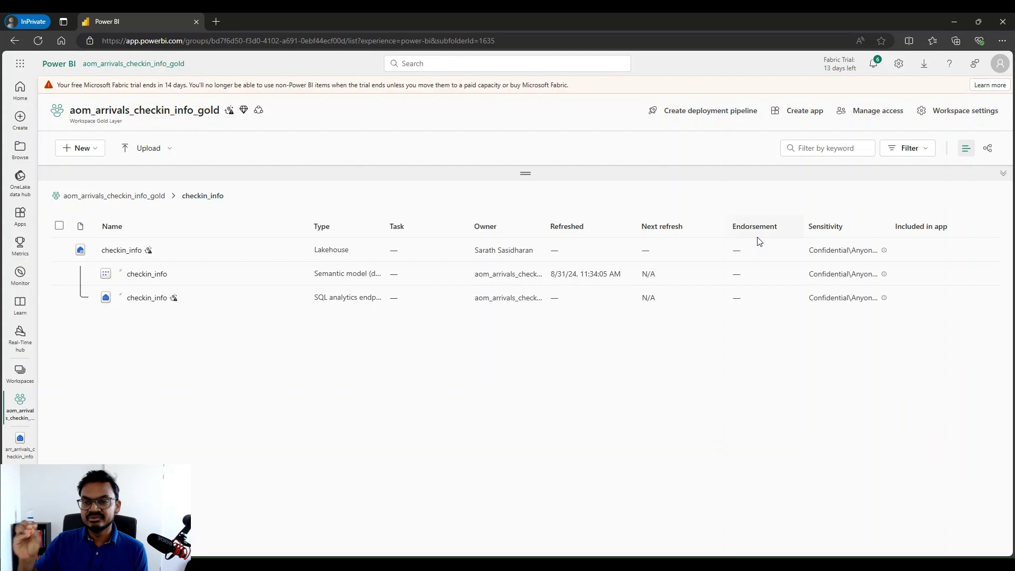
left_click(899, 66)
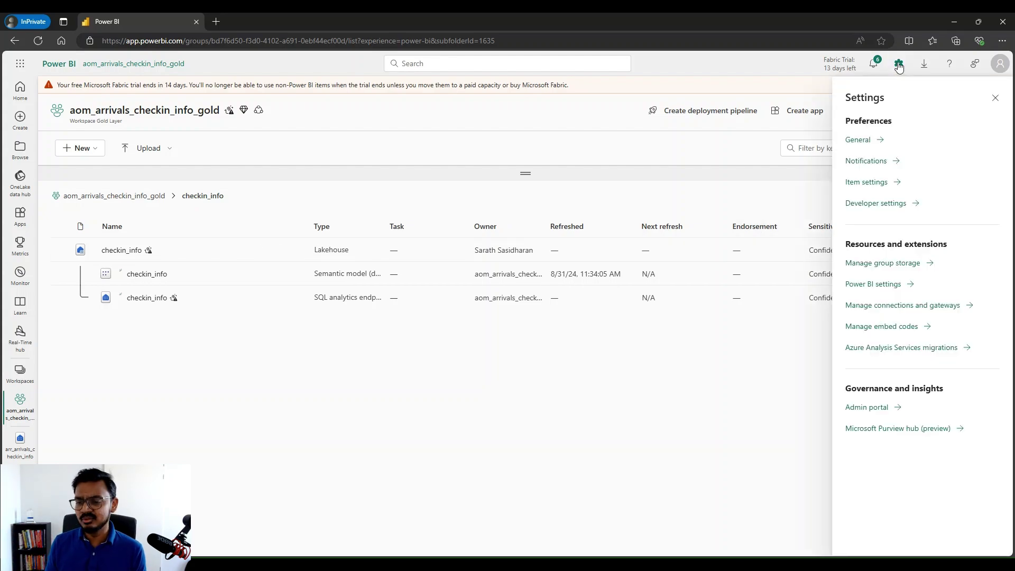
In the Admin portal, filter tenant settings by 'cer' and expand the Certification setting
left_click(870, 407)
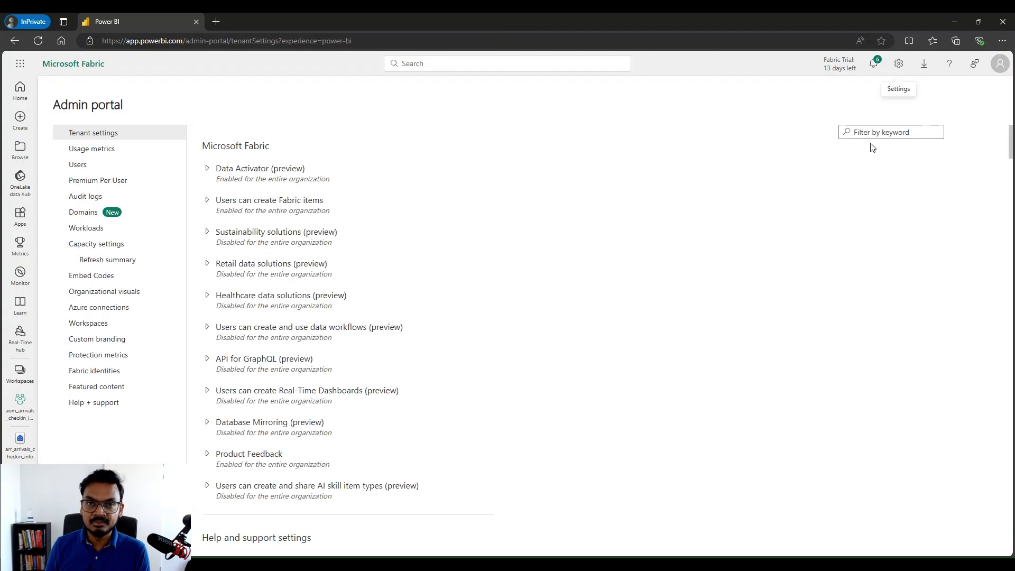
left_click(883, 132)
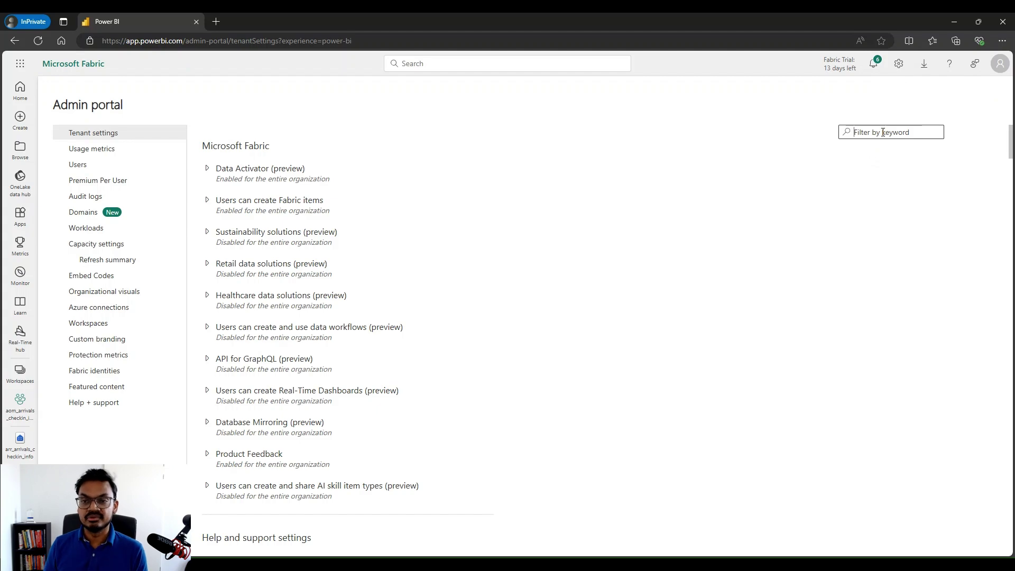
type("certi")
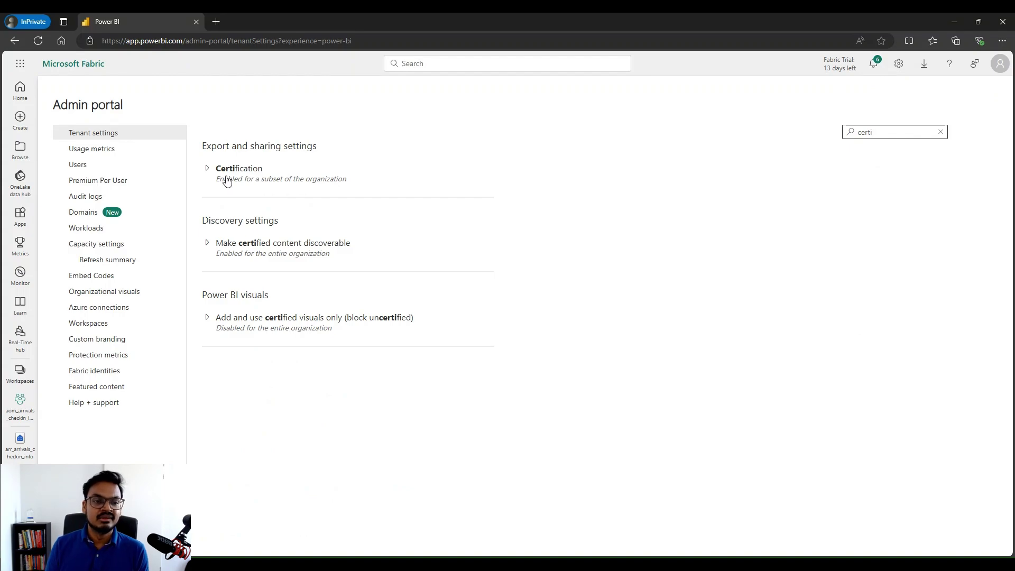
left_click(208, 169)
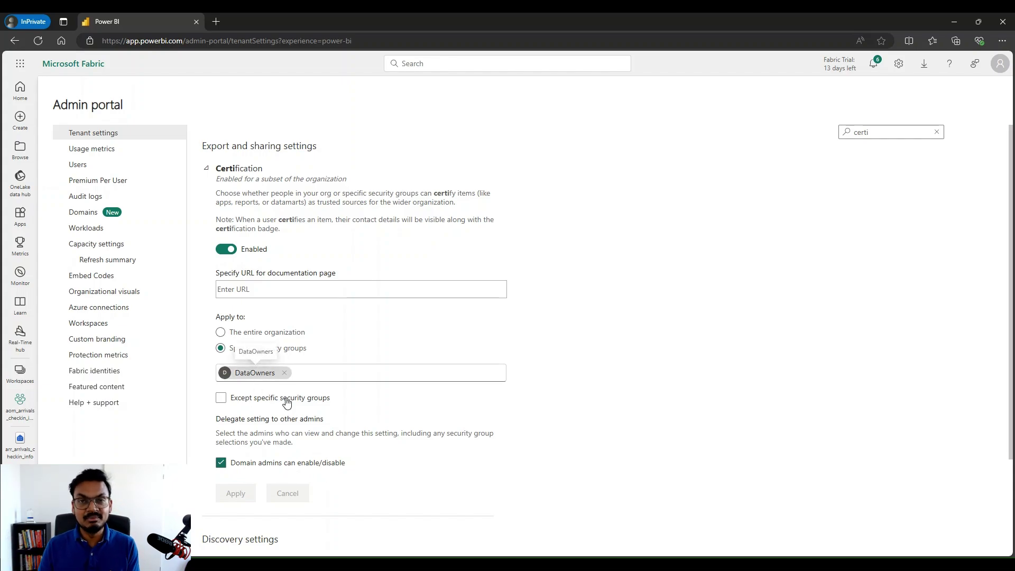
scroll(384, 404, "down", 1)
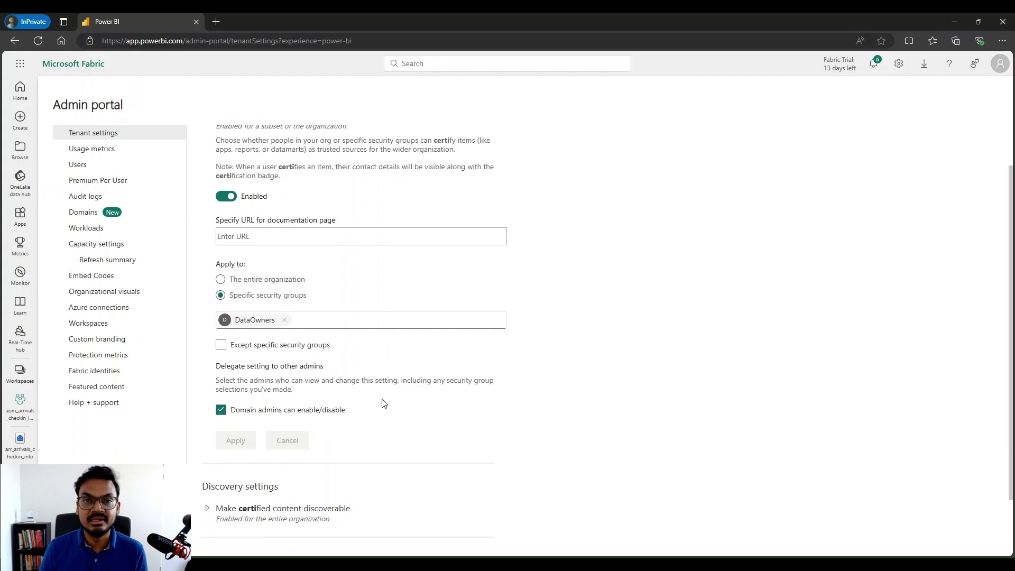
scroll(384, 404, "up", 1)
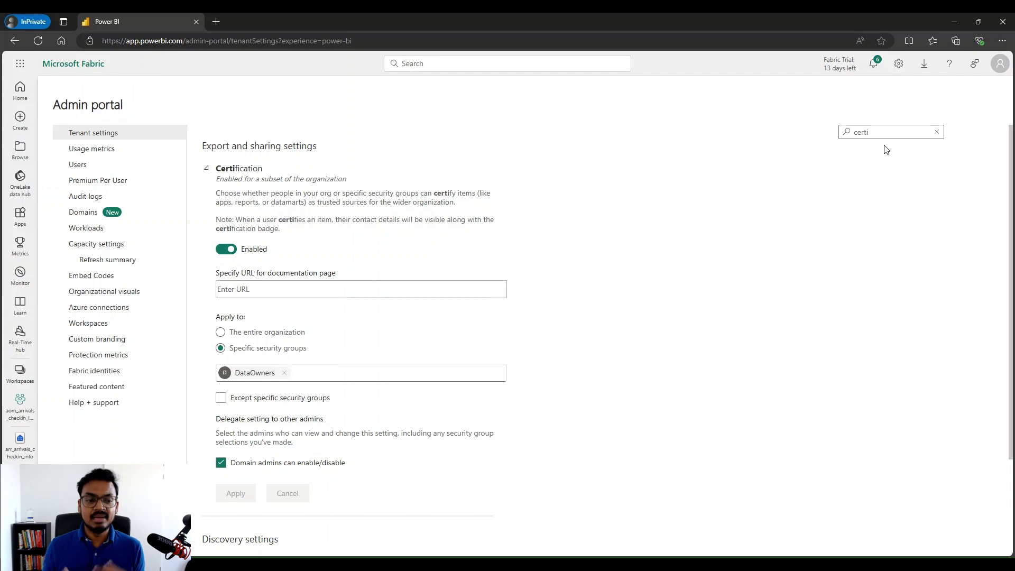
Label the checkin_info lakehouse Confidential\All Employees and confirm its endorsement is Certified
left_click(18, 415)
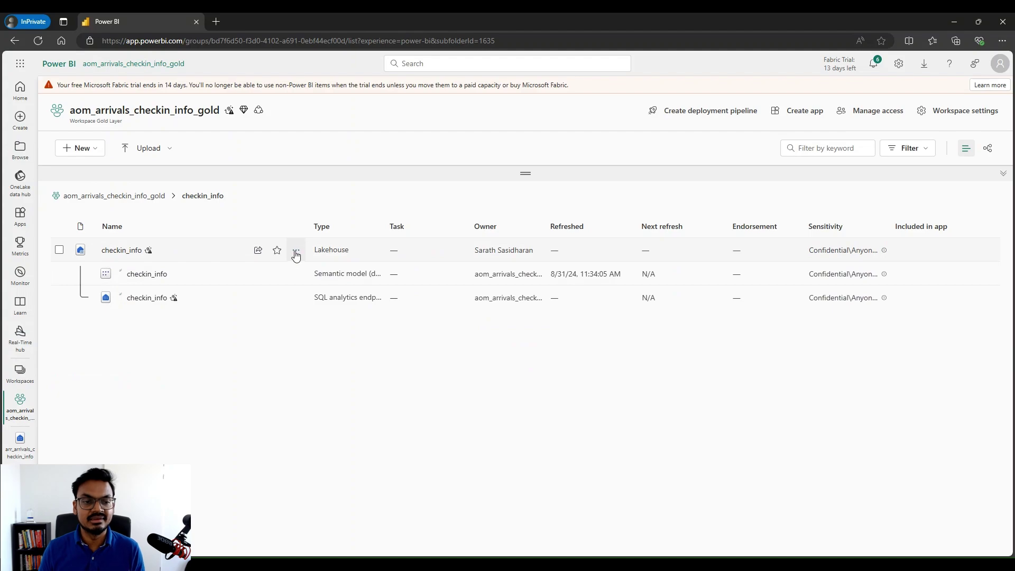
left_click(295, 253)
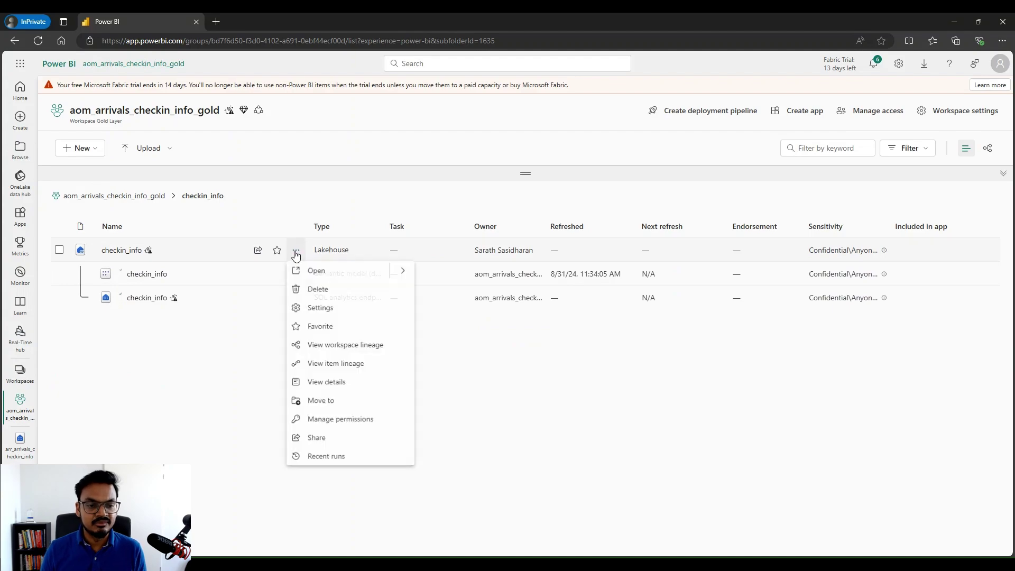
left_click(325, 311)
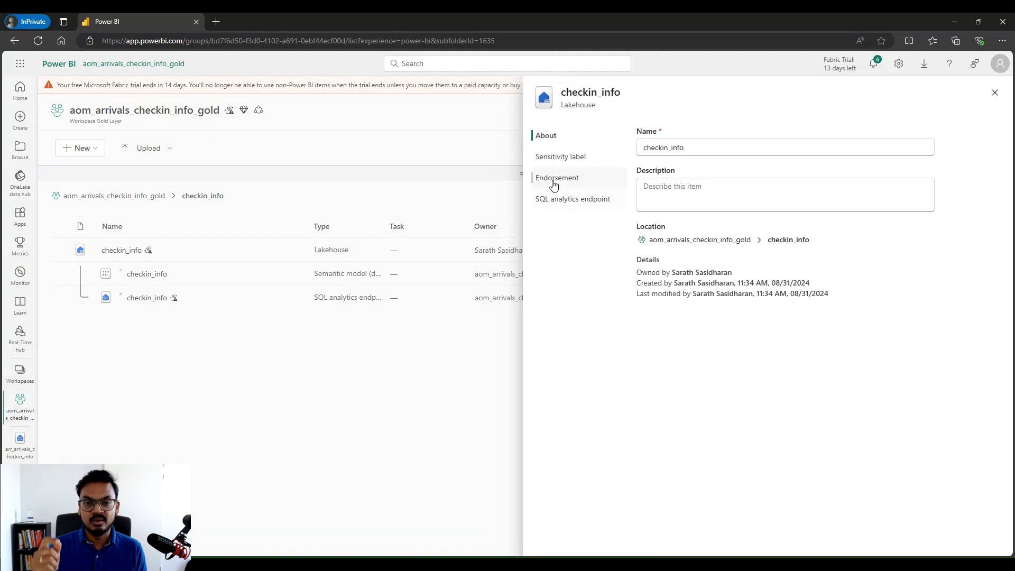
left_click(568, 164)
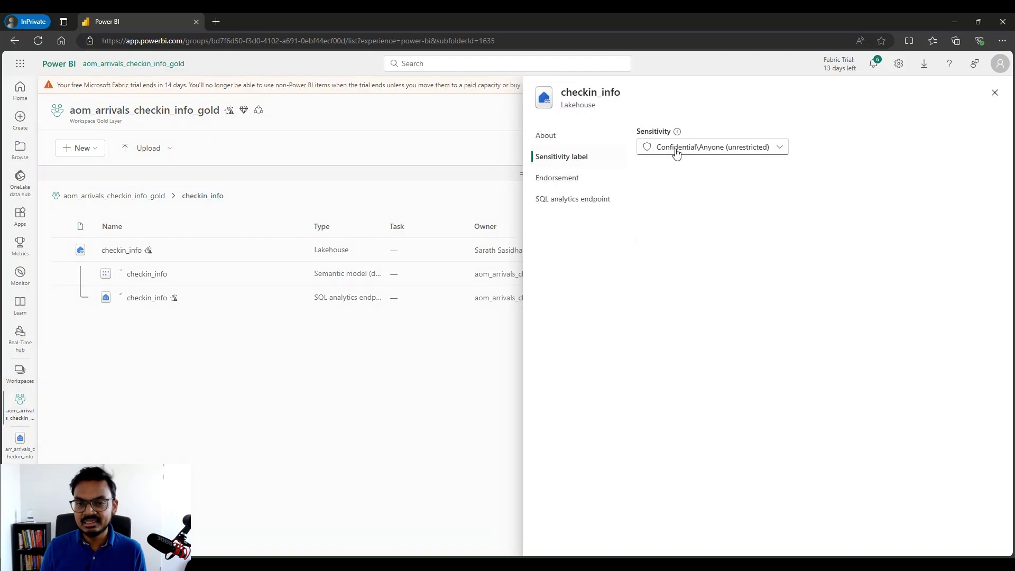
left_click(707, 148)
mouse_move(705, 223)
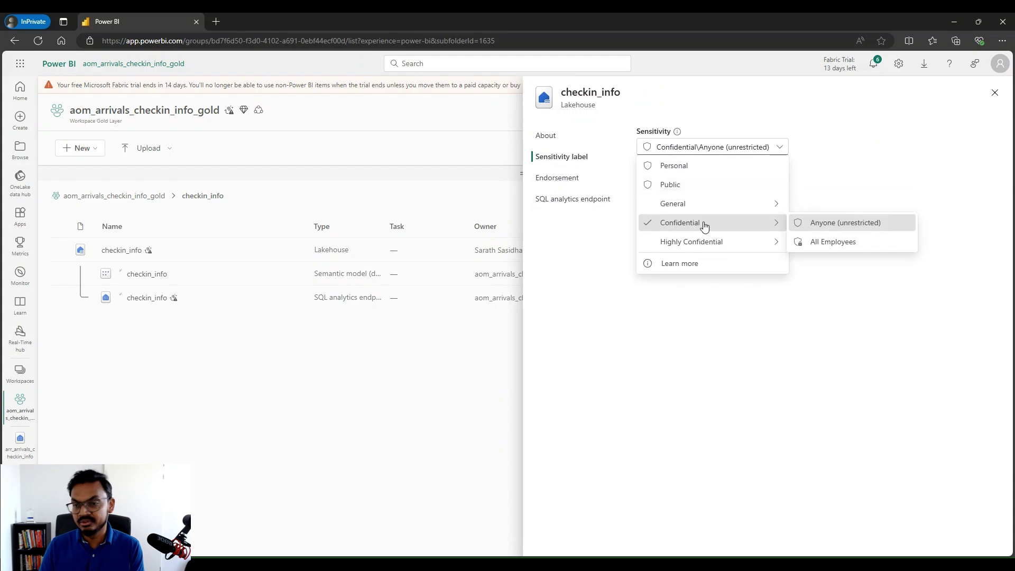
left_click(831, 248)
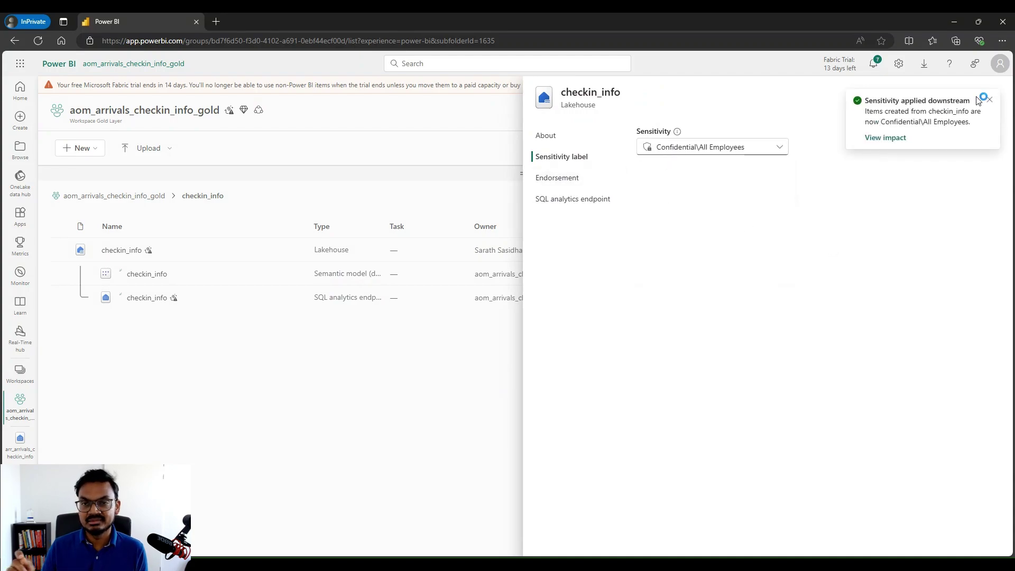
left_click(989, 99)
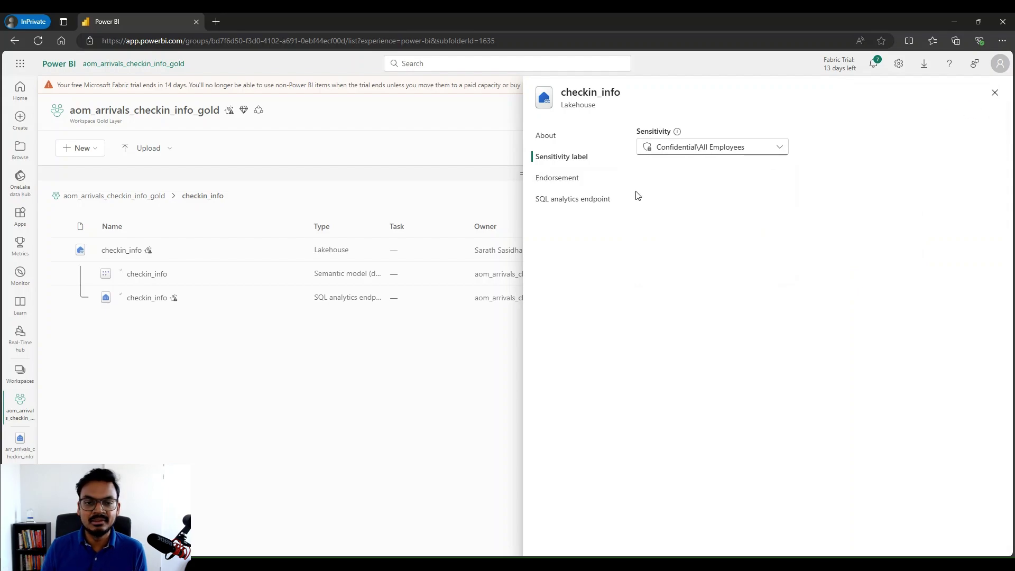
left_click(570, 182)
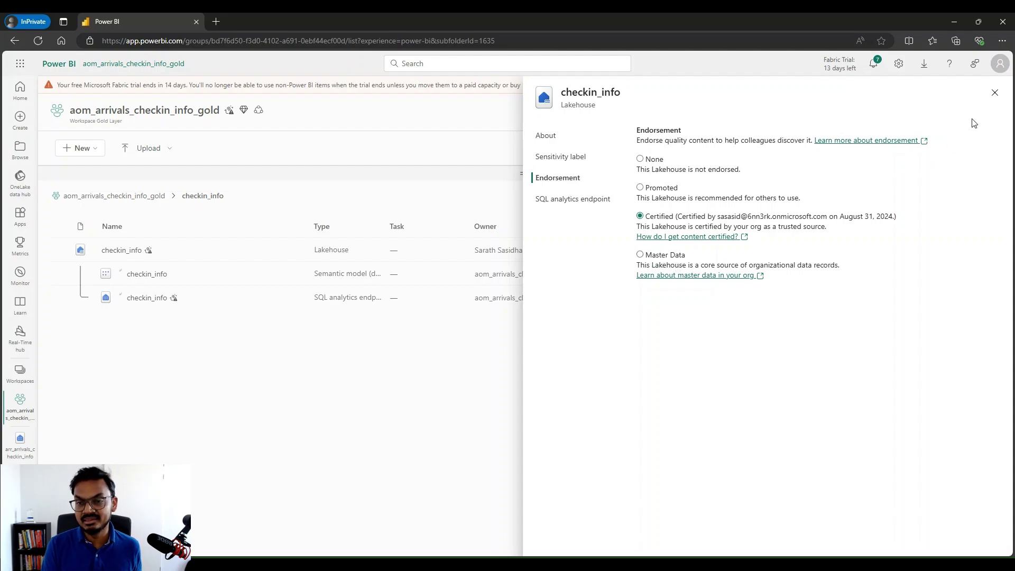
left_click(995, 93)
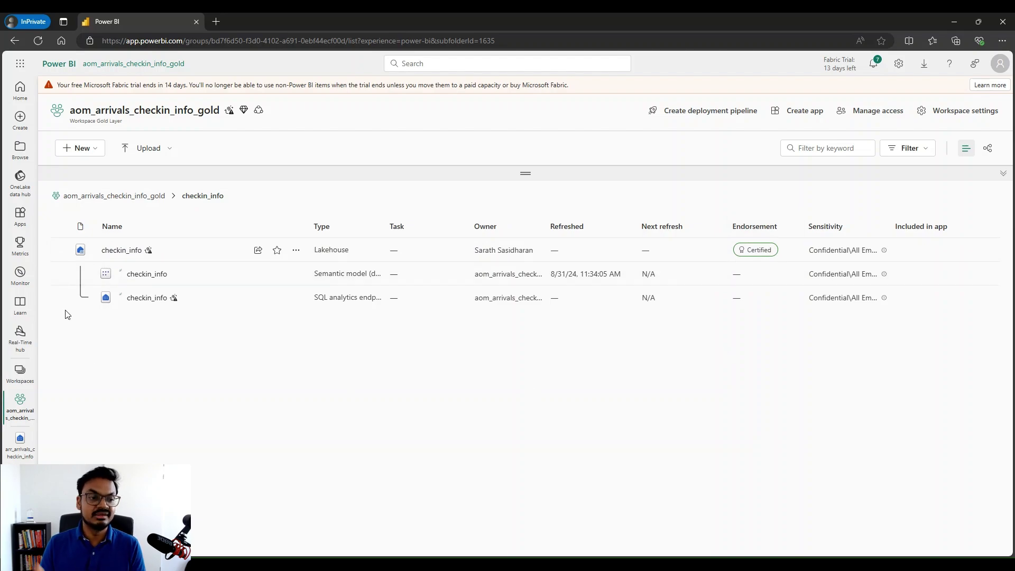
Filter the OneLake data hub to the Airflight Operations domain
left_click(19, 179)
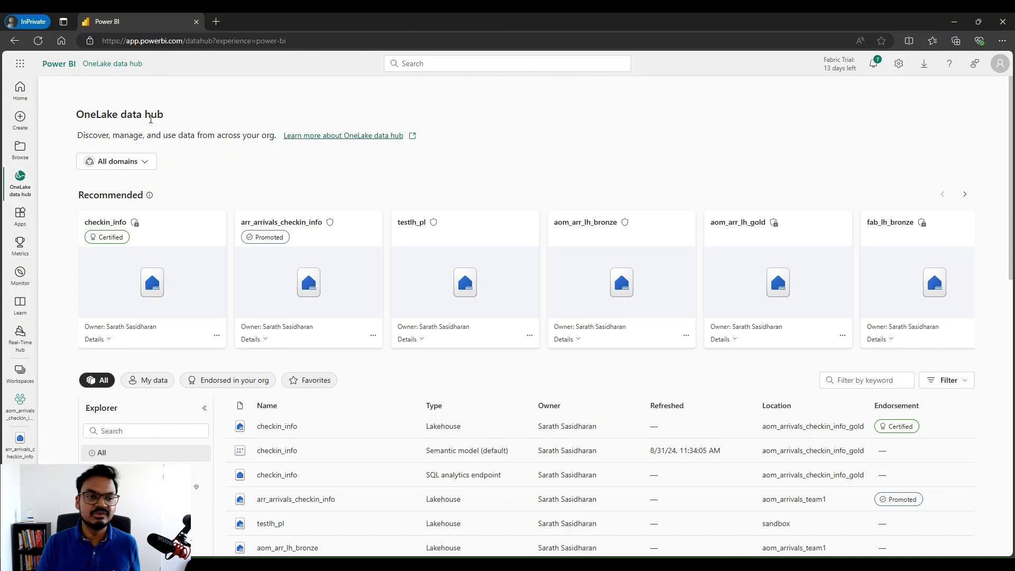
left_click(139, 164)
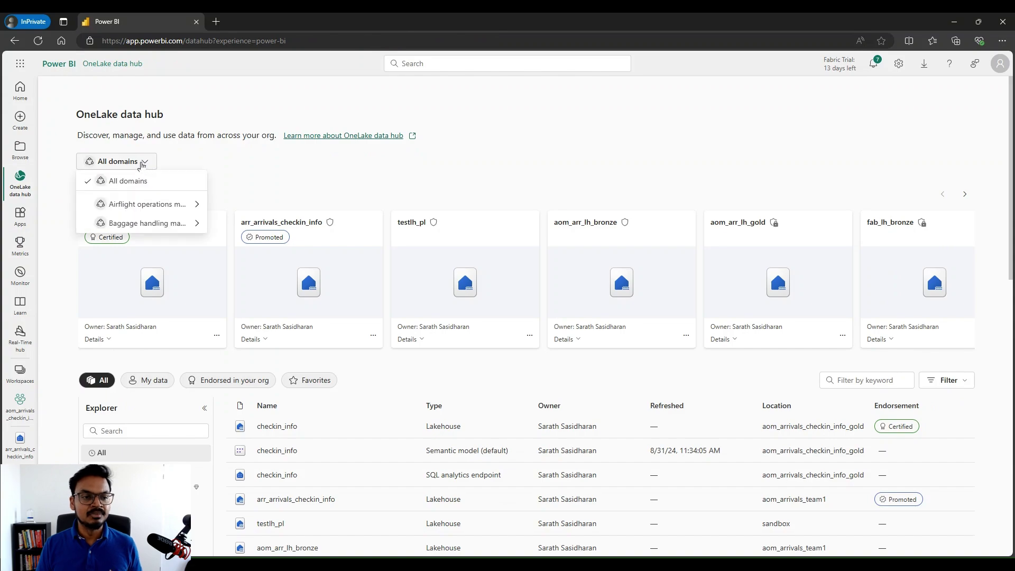
mouse_move(144, 206)
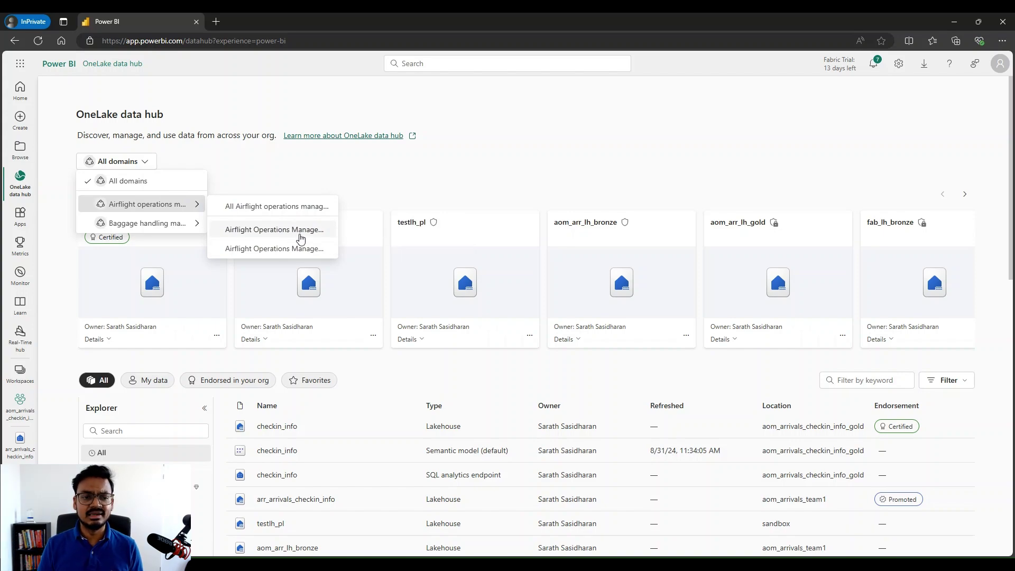
left_click(301, 231)
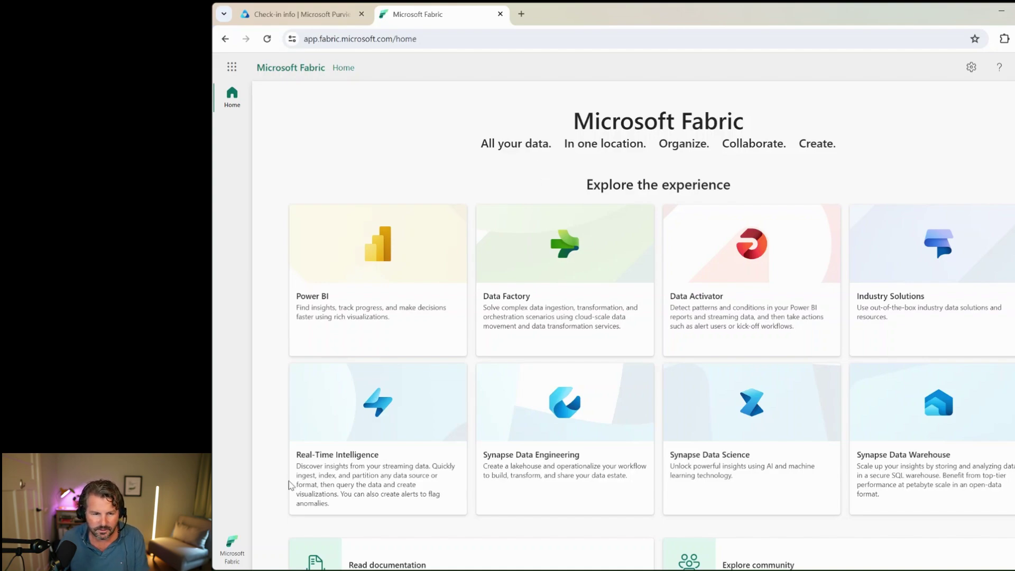
Switch to the Data Engineering experience and open alm_checkins_team1's DataProduct folder
left_click(234, 549)
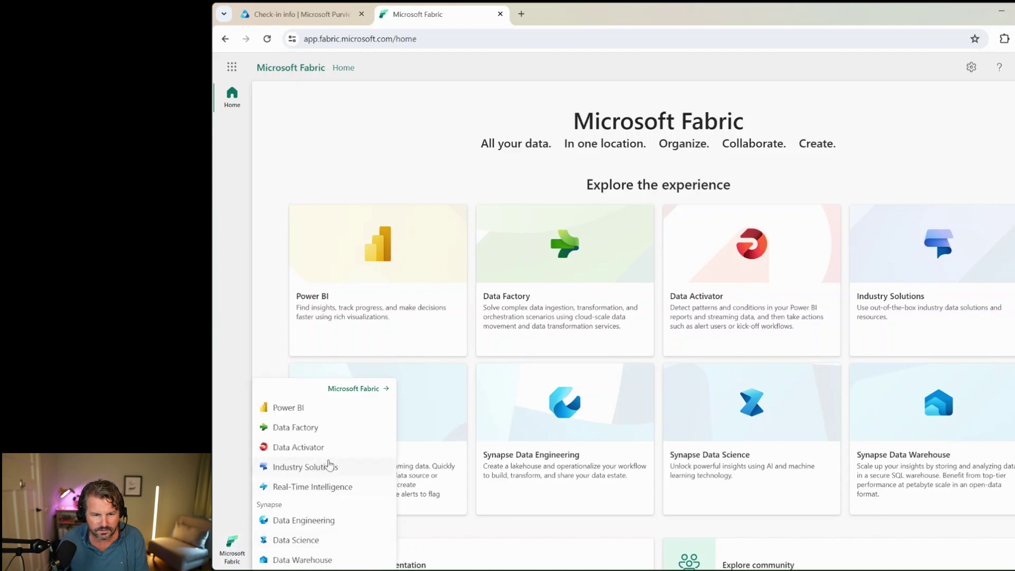
left_click(316, 522)
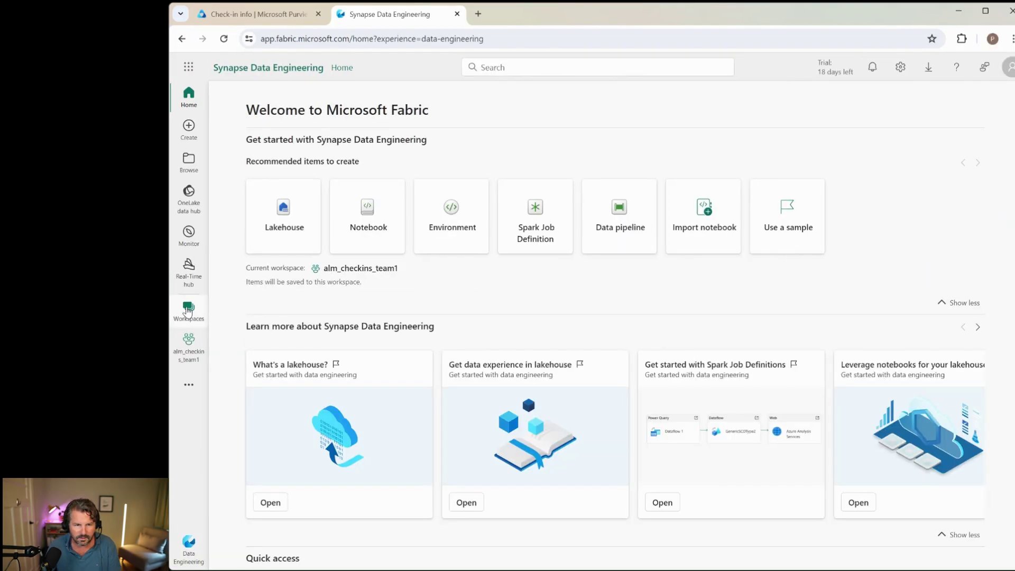
left_click(188, 311)
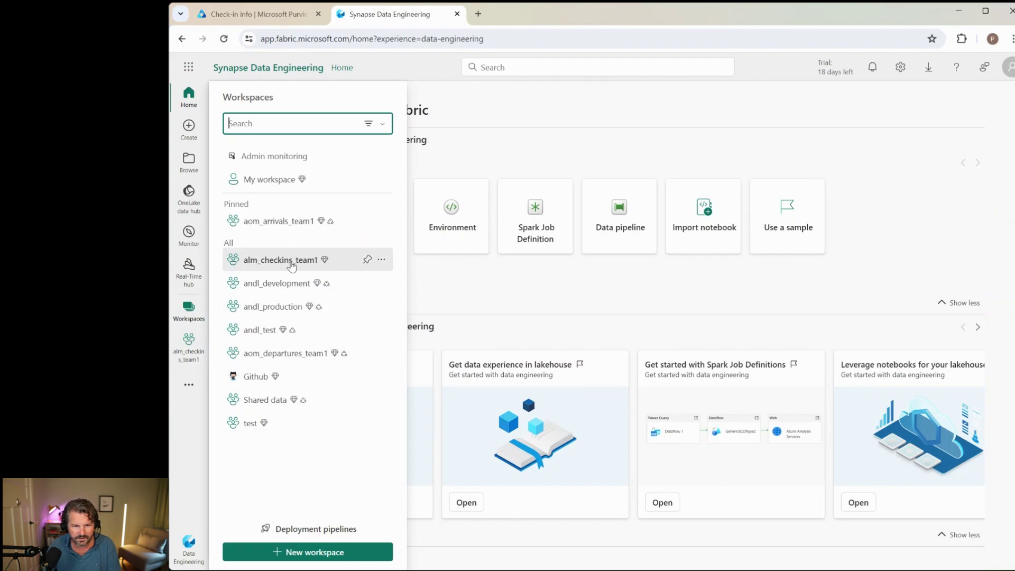
left_click(291, 265)
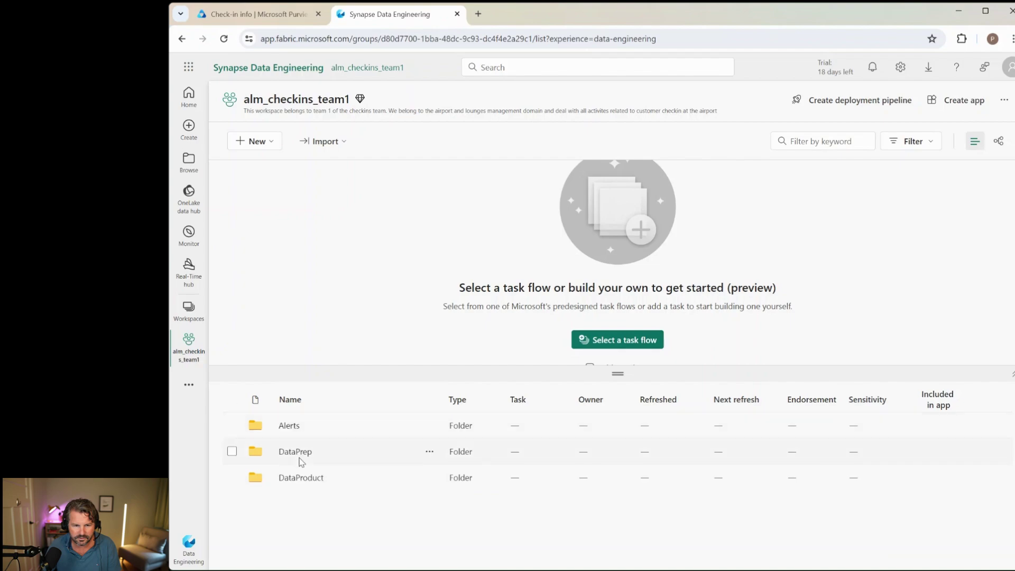
left_click(300, 478)
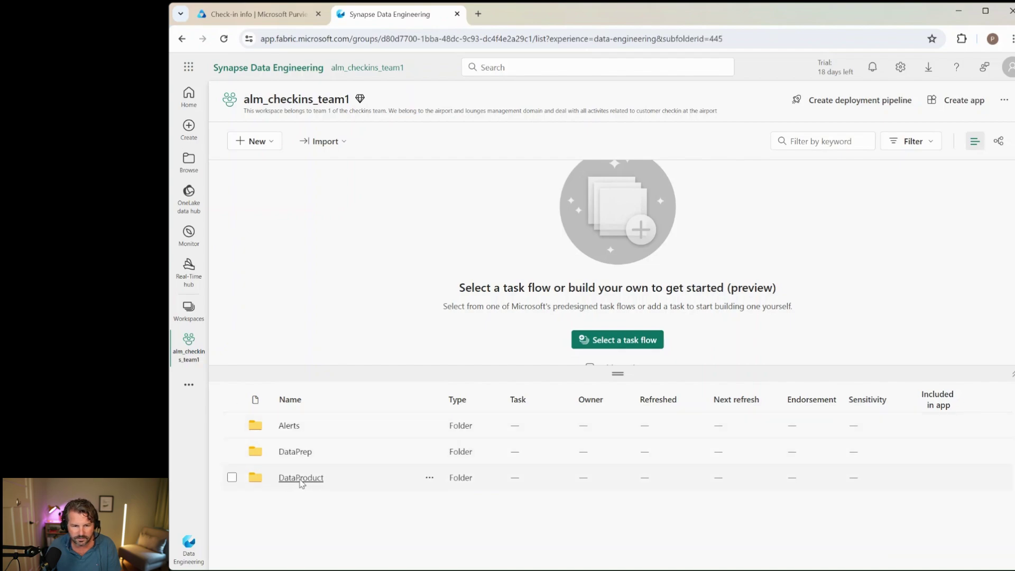